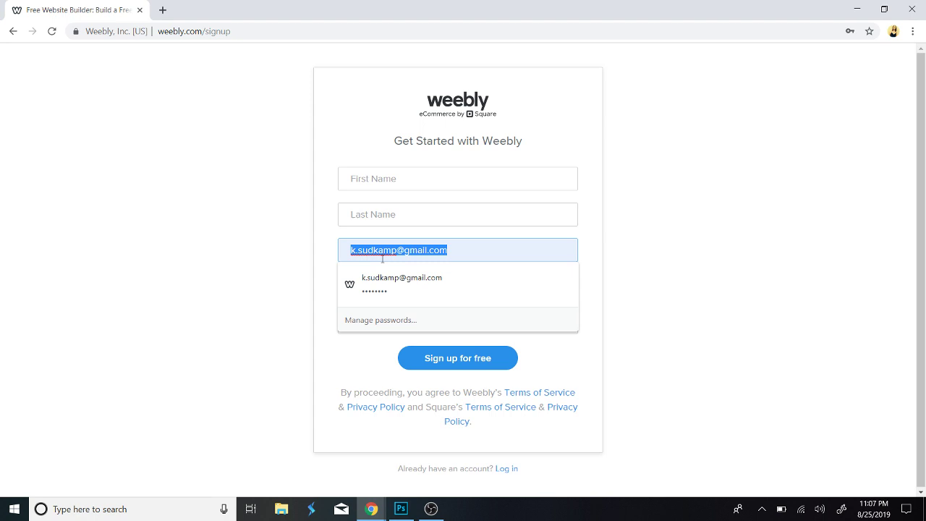
# Clear the autofilled e-mail and enter the new user's first and last name.
pyautogui.press('BackSpace')
pyautogui.click(262, 234)
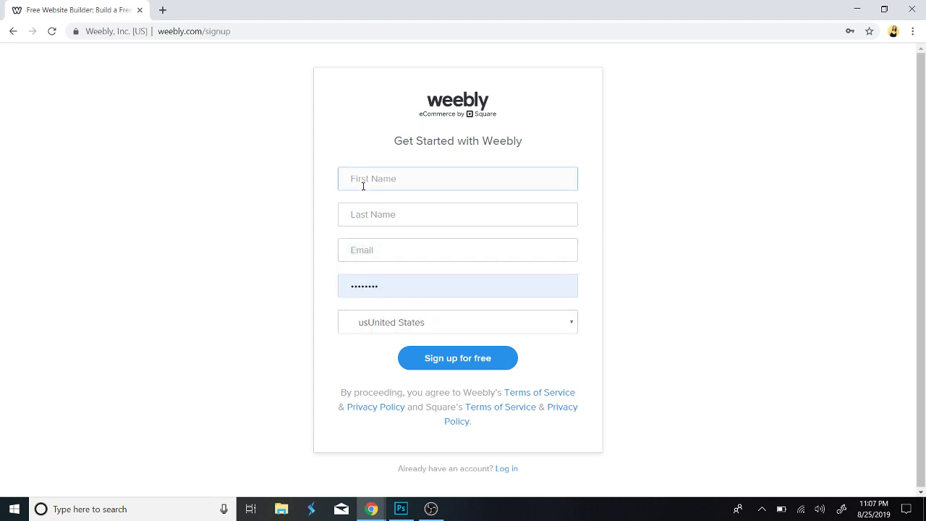
pyautogui.write('H')
pyautogui.press('Tab')
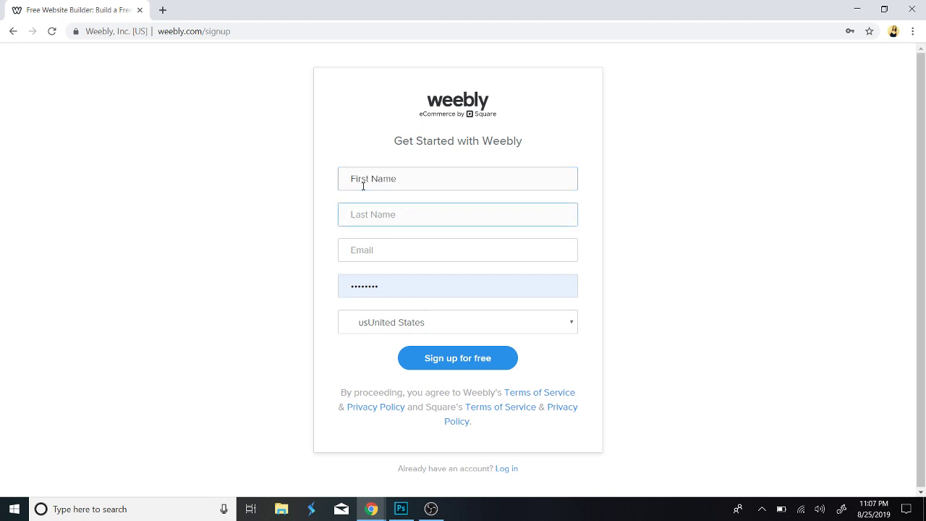
pyautogui.write('S')
pyautogui.press('BackSpace')
pyautogui.moveTo(413, 179); pyautogui.dragTo(326, 178)
pyautogui.write('Apex')
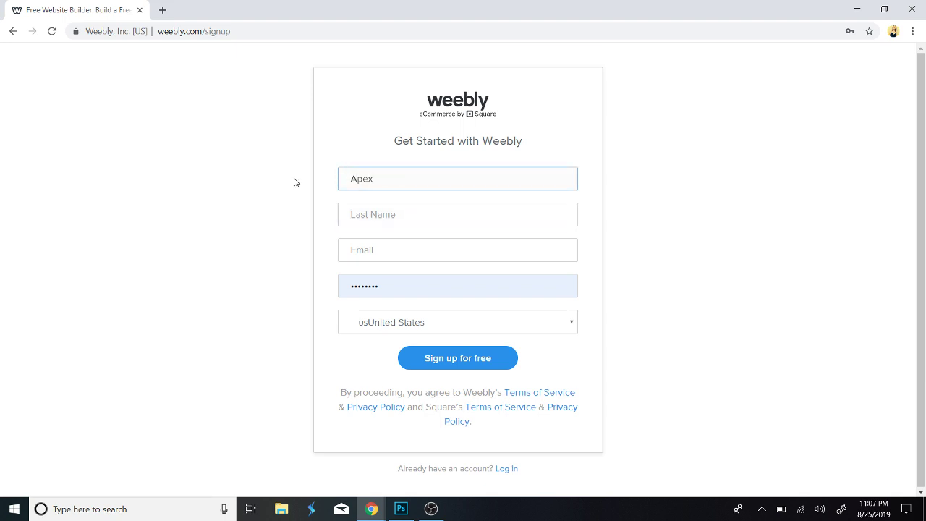
pyautogui.click(358, 214)
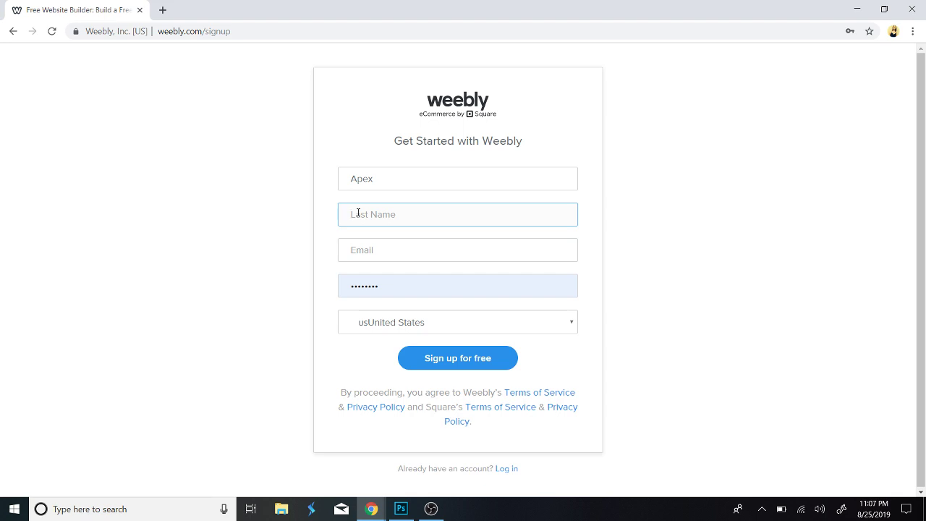
pyautogui.write('D')
pyautogui.press('BackSpace')
pyautogui.write('Smith')
# Fill in the user's e-mail address and password, then submit the sign-up form.
pyautogui.click(370, 250)
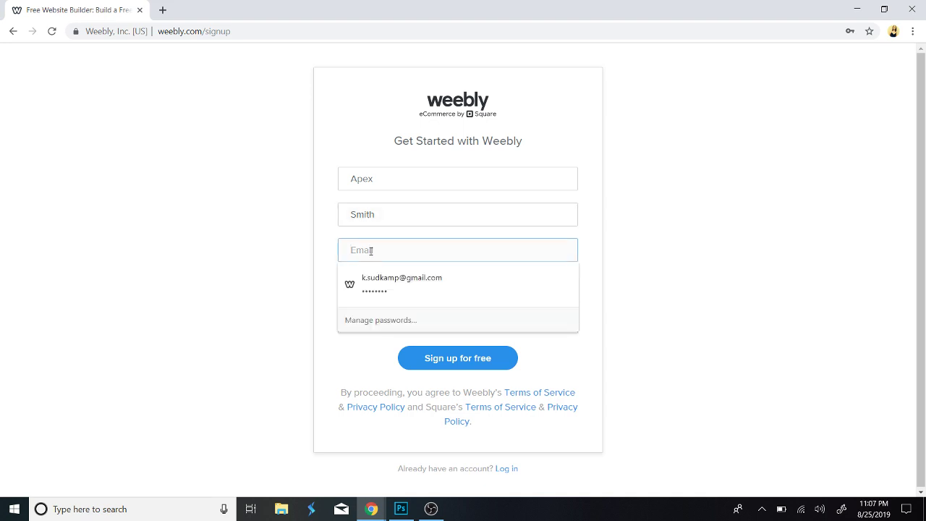
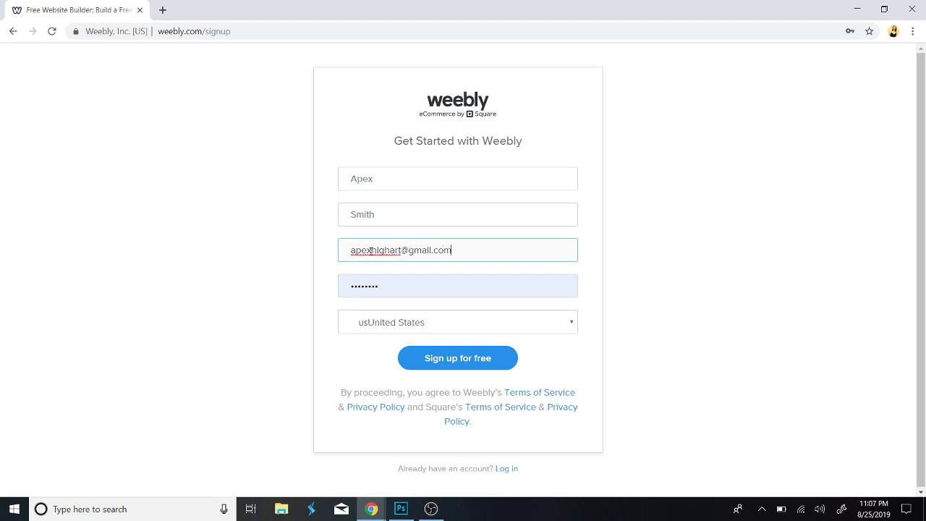
pyautogui.press('Tab')
pyautogui.write('***')
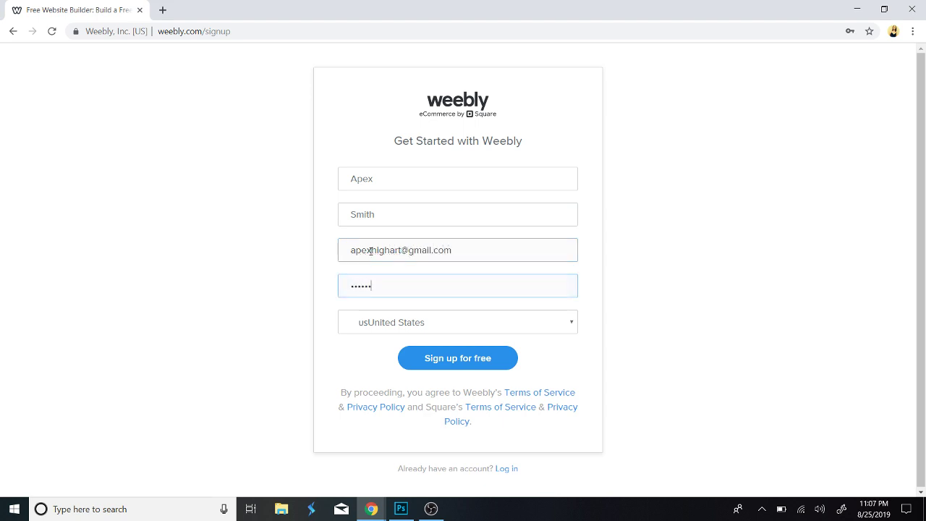
pyautogui.click(438, 360)
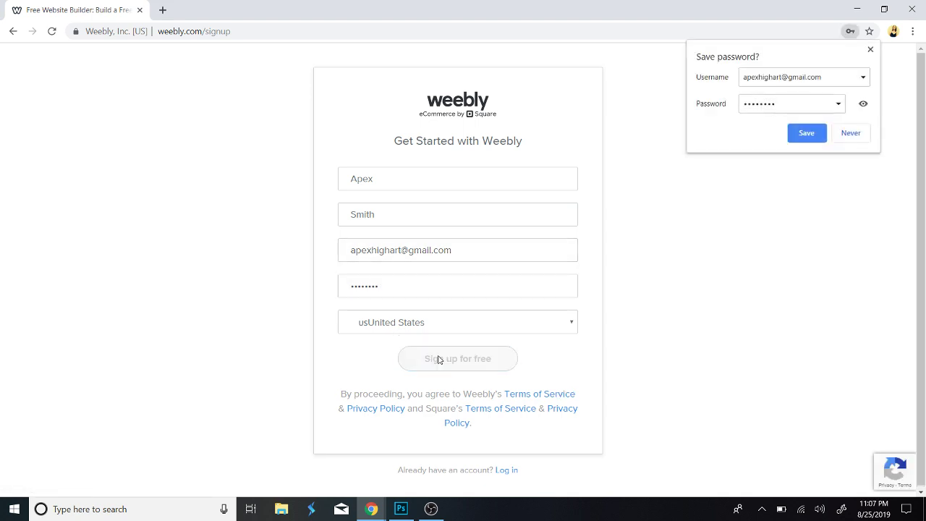
# Decline Chrome's save-password offer and choose 'I just need a website' with no online store.
pyautogui.click(807, 136)
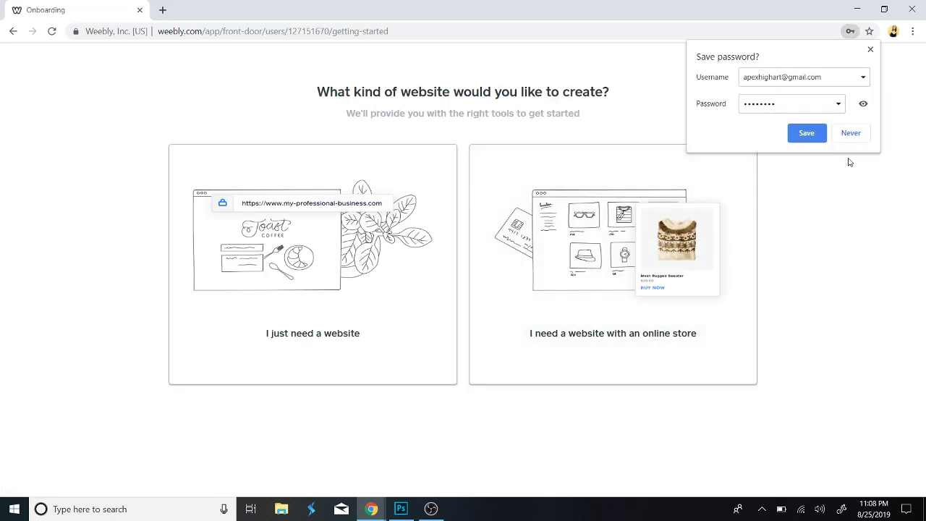
pyautogui.click(871, 49)
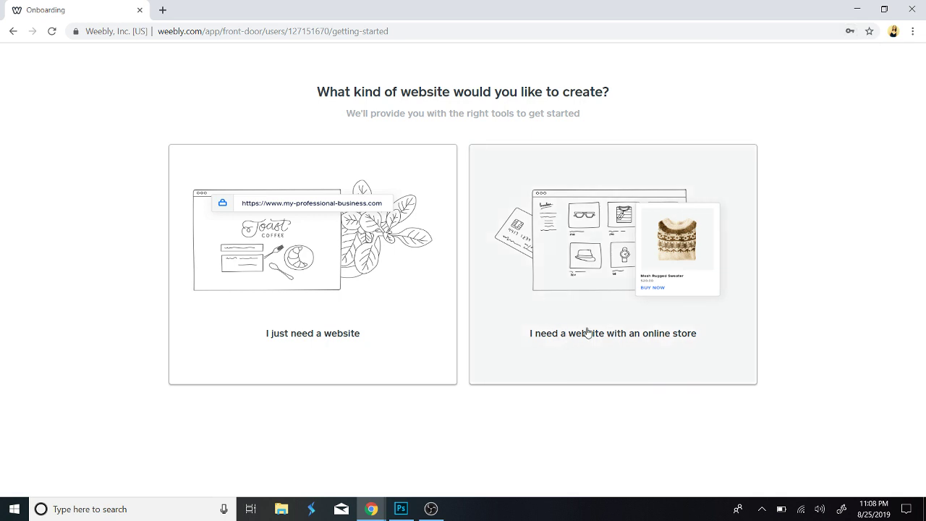
pyautogui.click(344, 361)
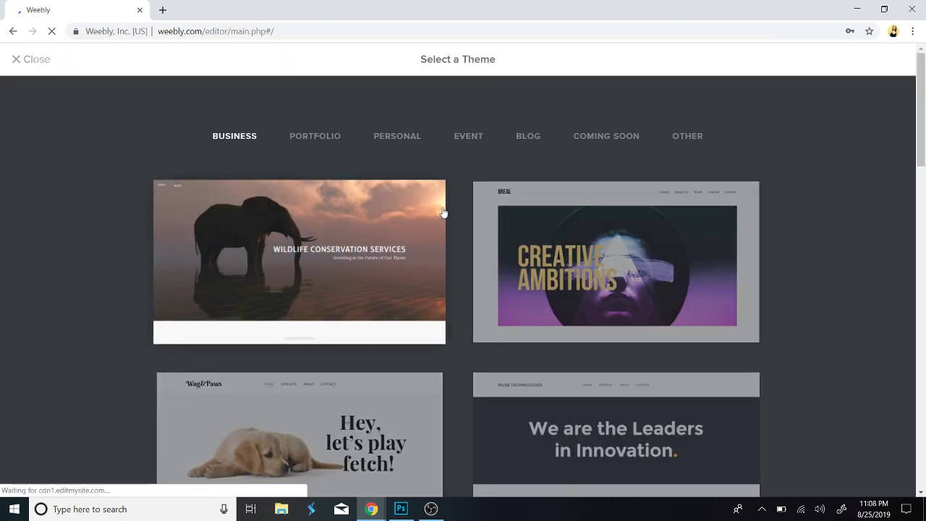
# Filter the theme gallery to the Personal, then Blog theme categories.
pyautogui.scroll(-3, 299, 351)
pyautogui.scroll(3, 300, 351)
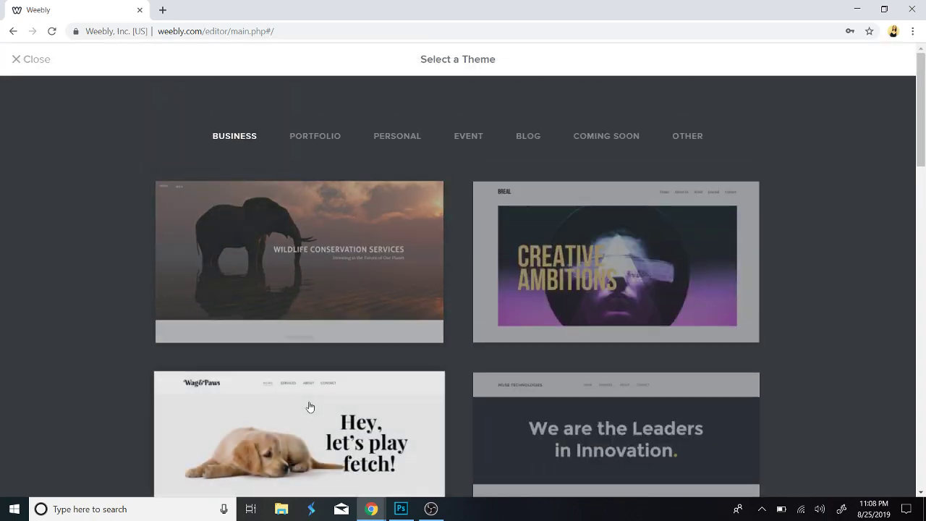
pyautogui.scroll(-12, 310, 407)
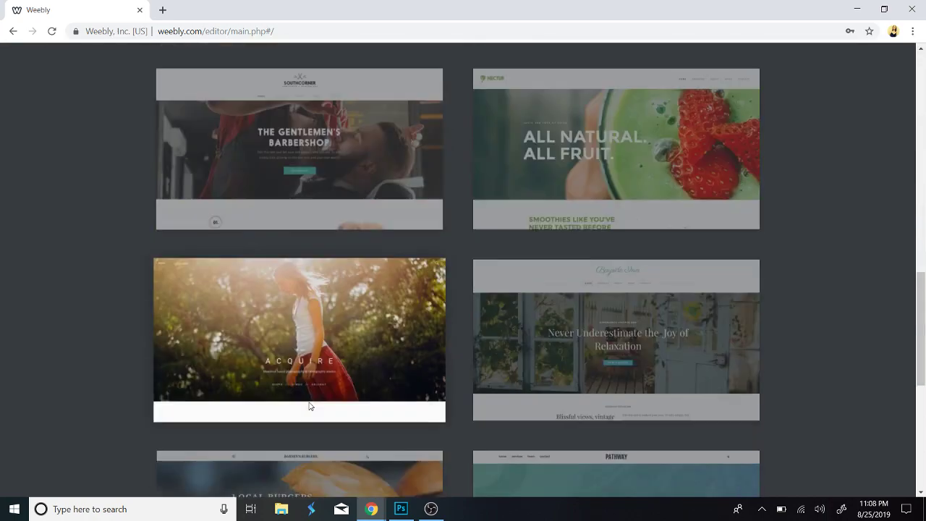
pyautogui.scroll(2, 310, 407)
pyautogui.scroll(-7, 310, 406)
pyautogui.scroll(2, 310, 406)
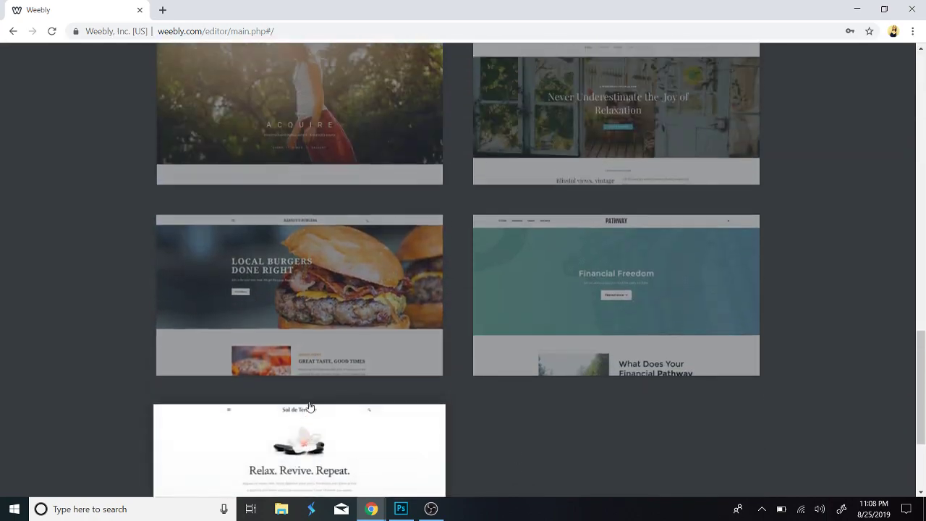
pyautogui.scroll(15, 310, 406)
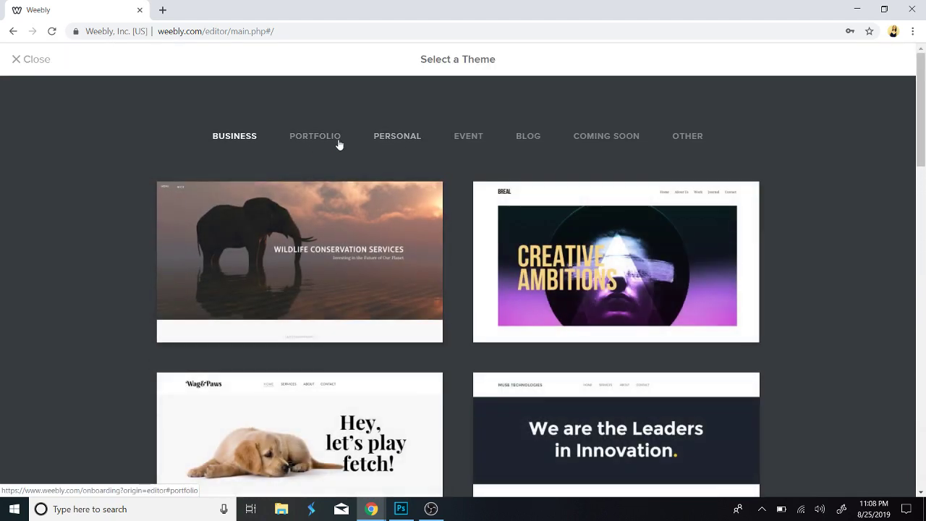
pyautogui.click(394, 144)
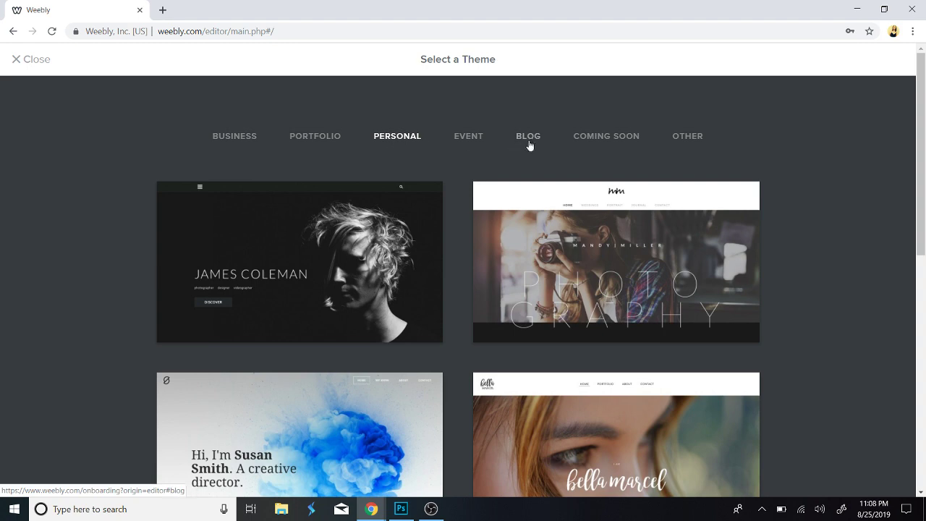
pyautogui.click(530, 139)
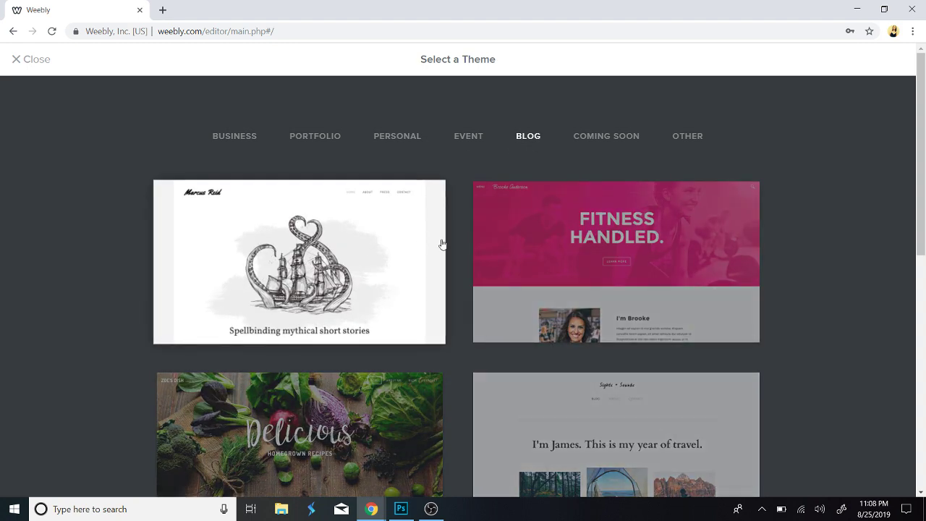
# Preview the Upstart theme and view its sample Blog page.
pyautogui.scroll(-2, 442, 243)
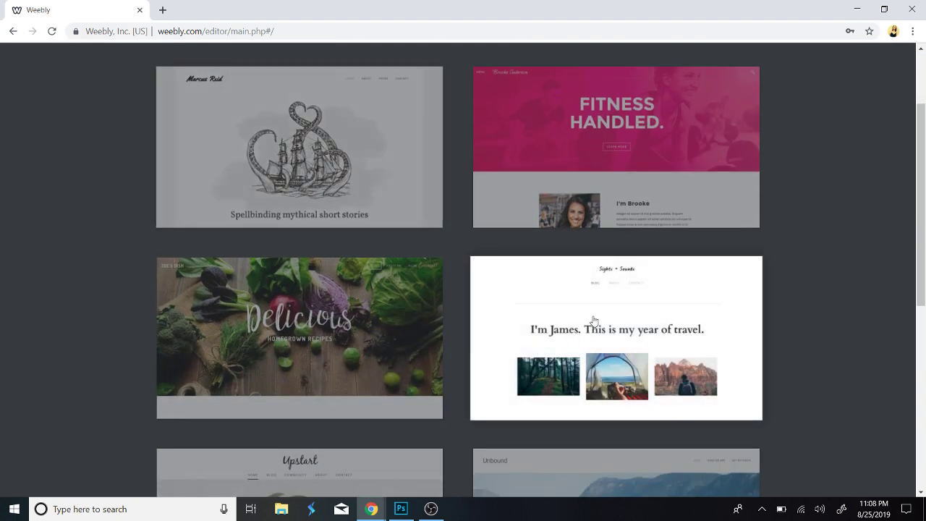
pyautogui.scroll(-1, 550, 329)
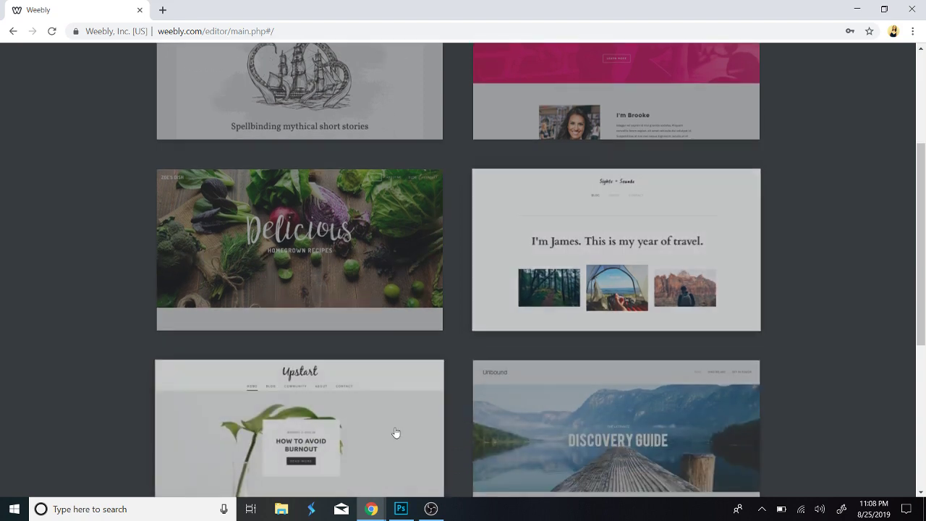
pyautogui.scroll(-1, 362, 459)
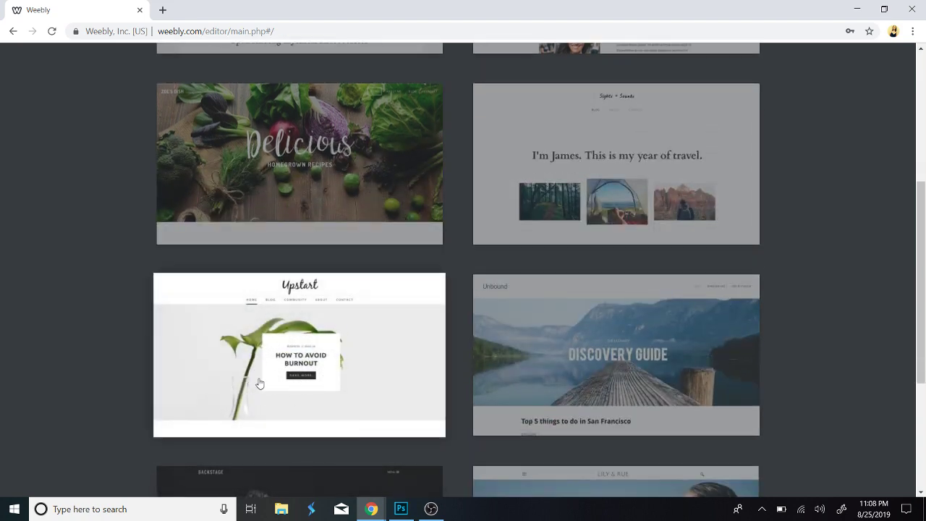
pyautogui.click(375, 385)
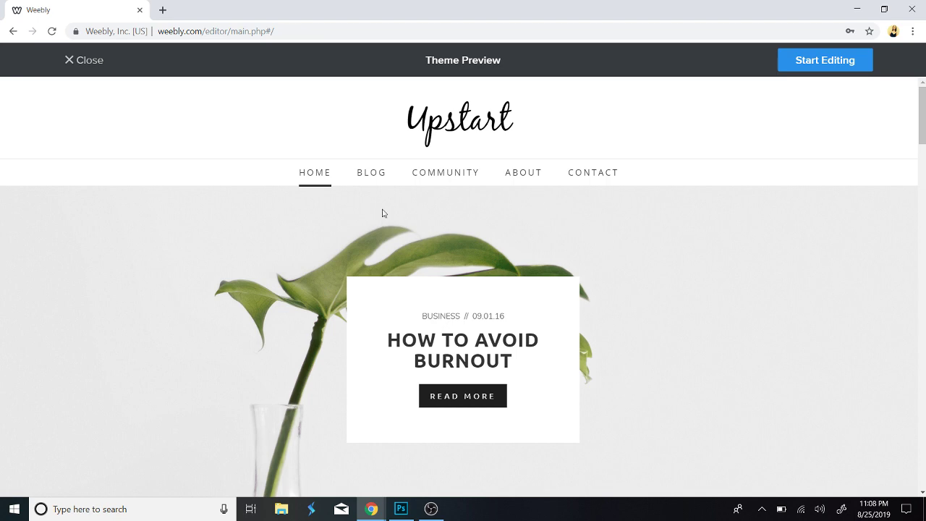
pyautogui.click(371, 177)
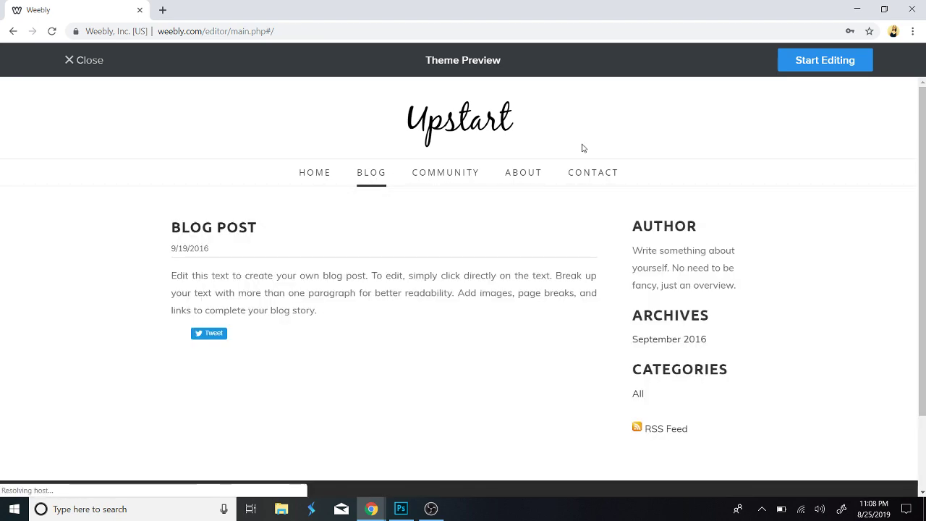
# Start editing with Upstart and claim the free kim-apex-2020.weebly.com subdomain.
pyautogui.click(827, 63)
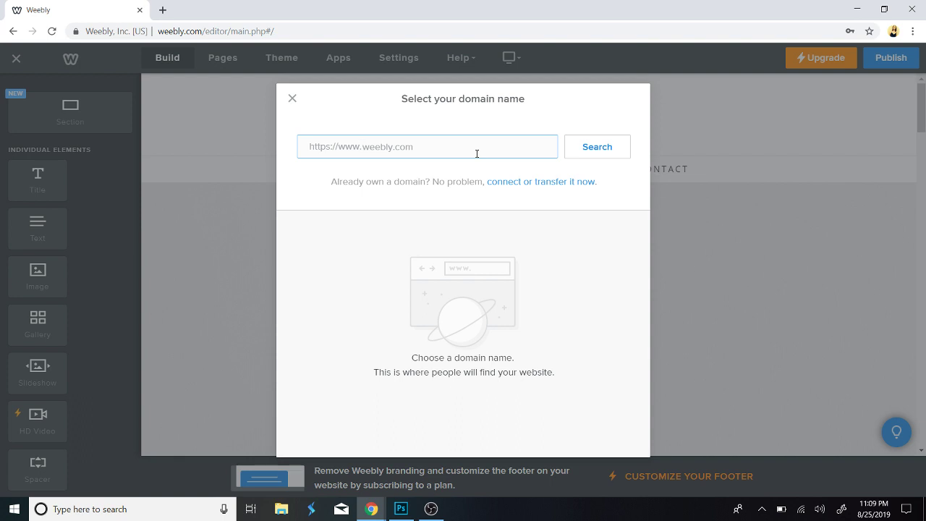
pyautogui.write('K')
pyautogui.write('im-apex-2020')
pyautogui.click(609, 152)
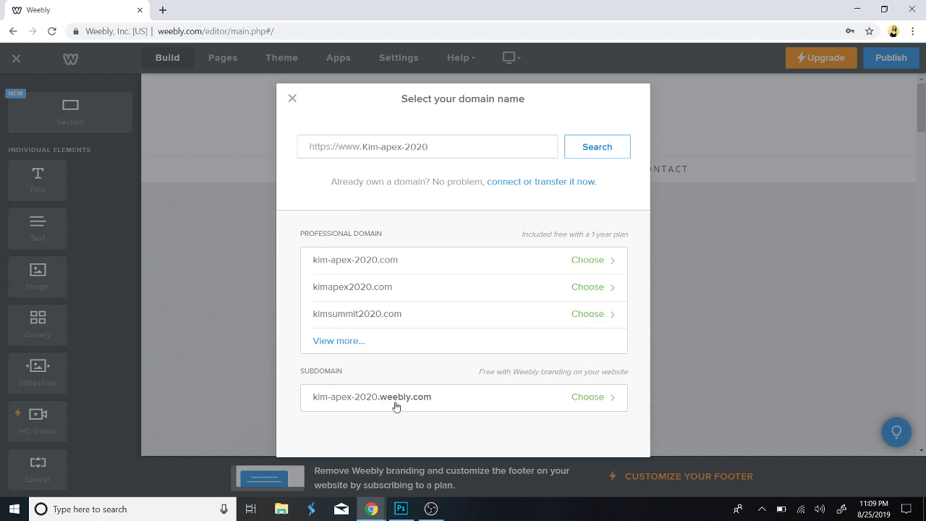
pyautogui.click(463, 405)
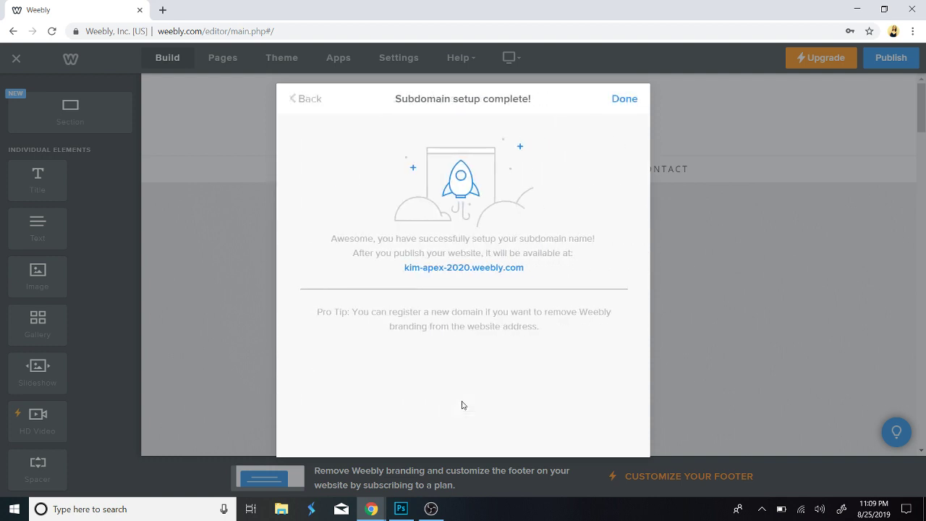
pyautogui.click(627, 98)
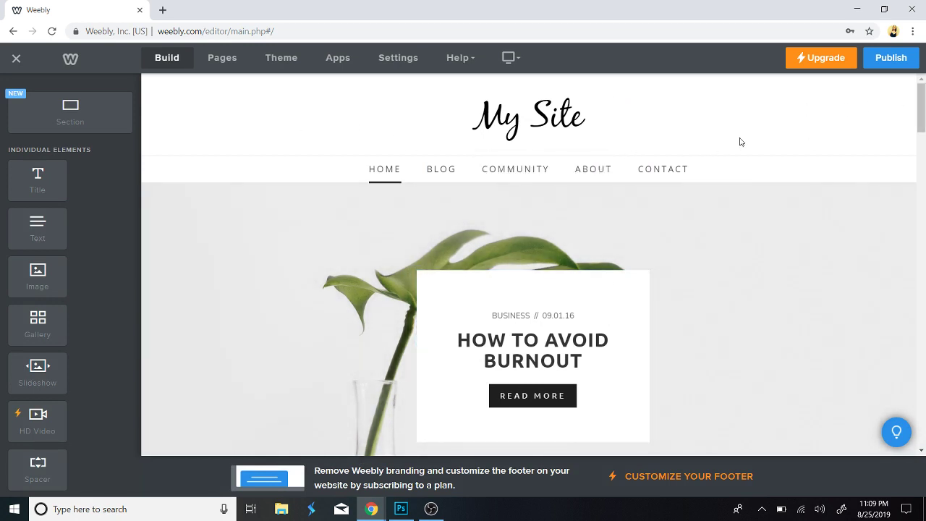
pyautogui.click(888, 58)
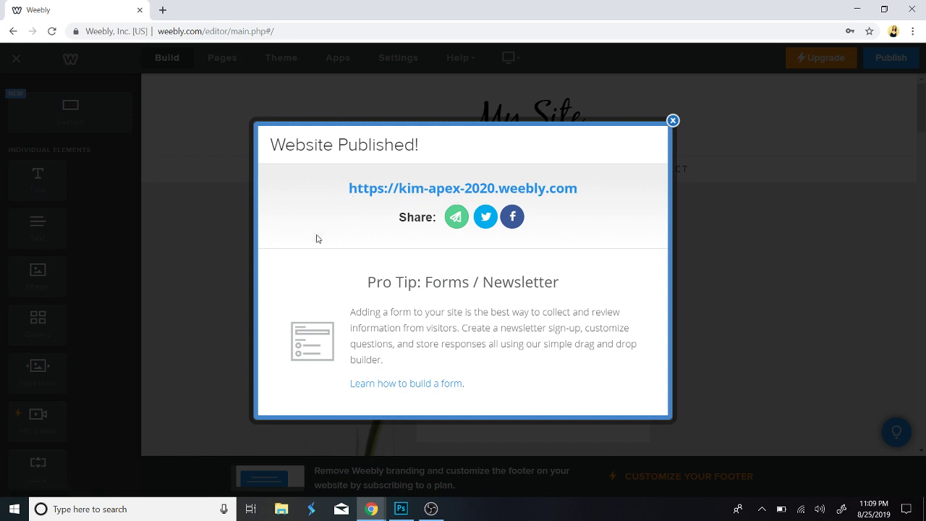
pyautogui.click(673, 120)
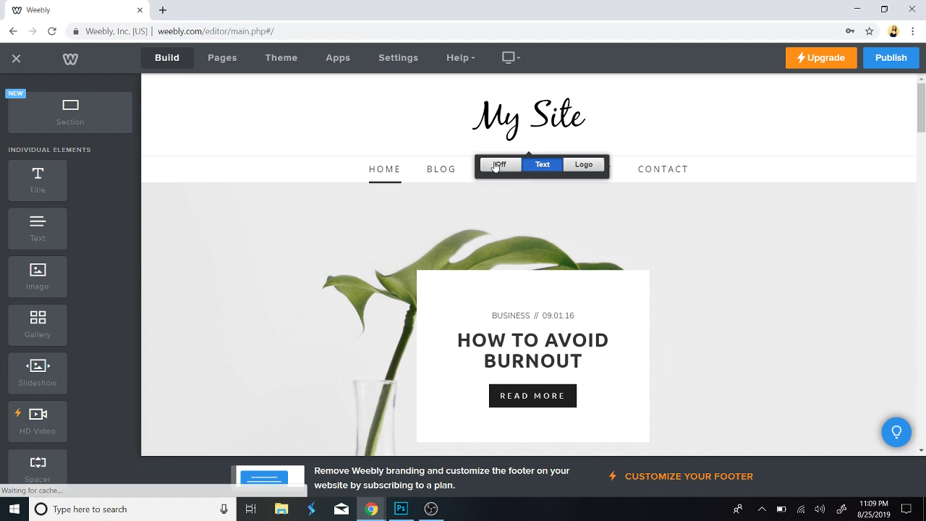
pyautogui.click(292, 59)
# Delete the Contact, About and Community pages, then open the Blog page's name setting.
pyautogui.click(224, 59)
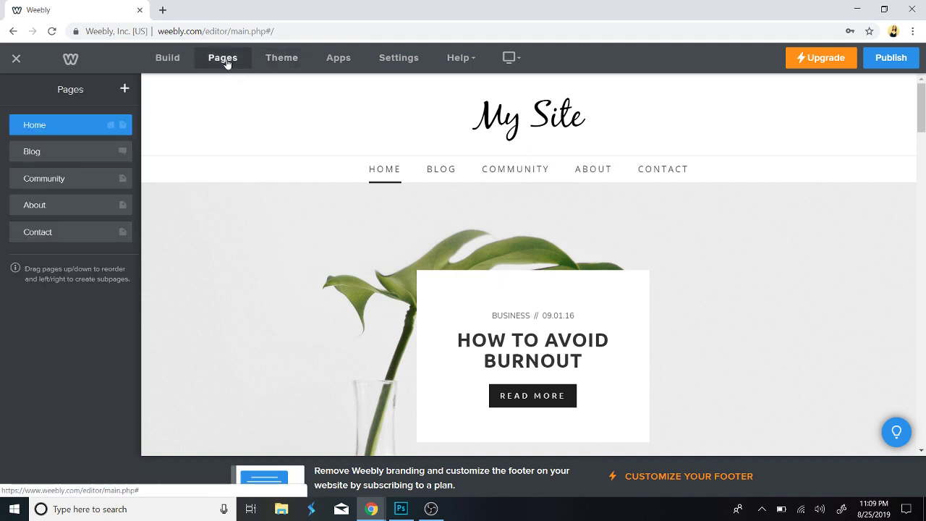
pyautogui.click(75, 231)
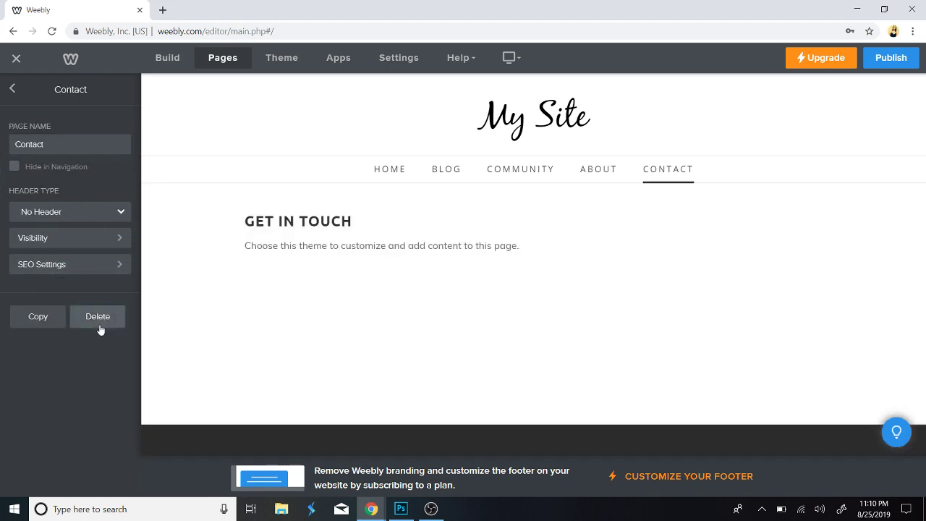
pyautogui.click(98, 318)
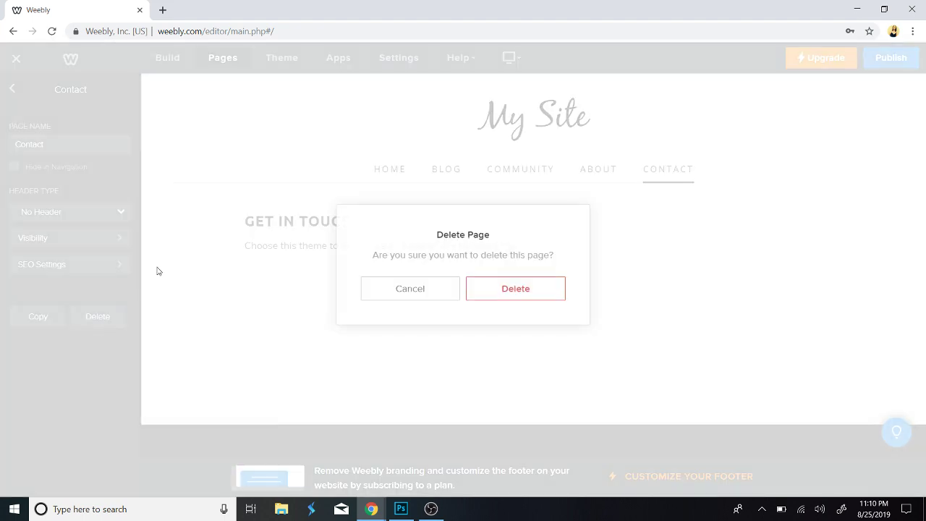
pyautogui.click(502, 290)
pyautogui.click(66, 208)
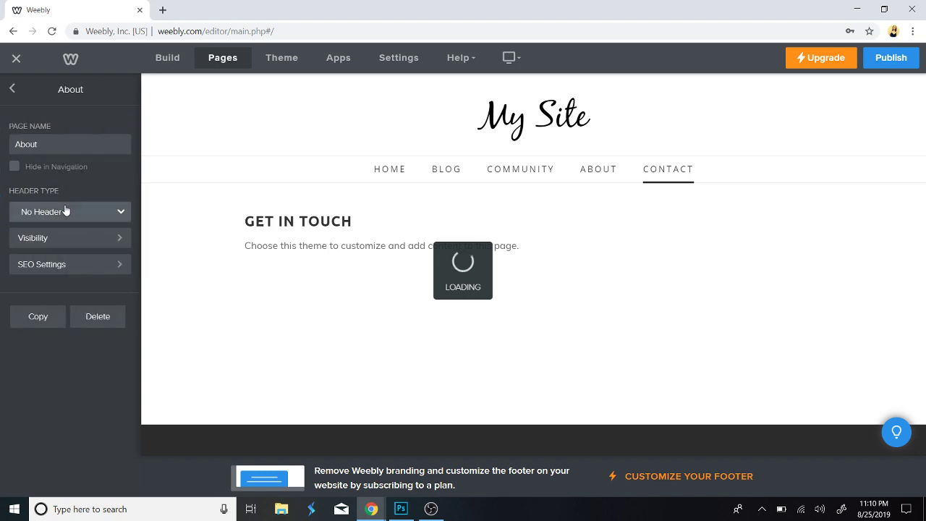
pyautogui.click(108, 315)
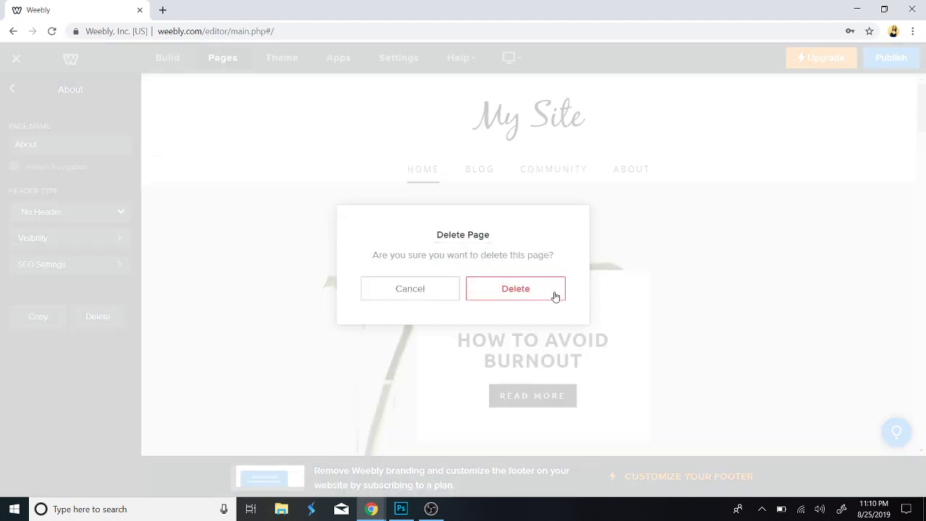
pyautogui.click(542, 292)
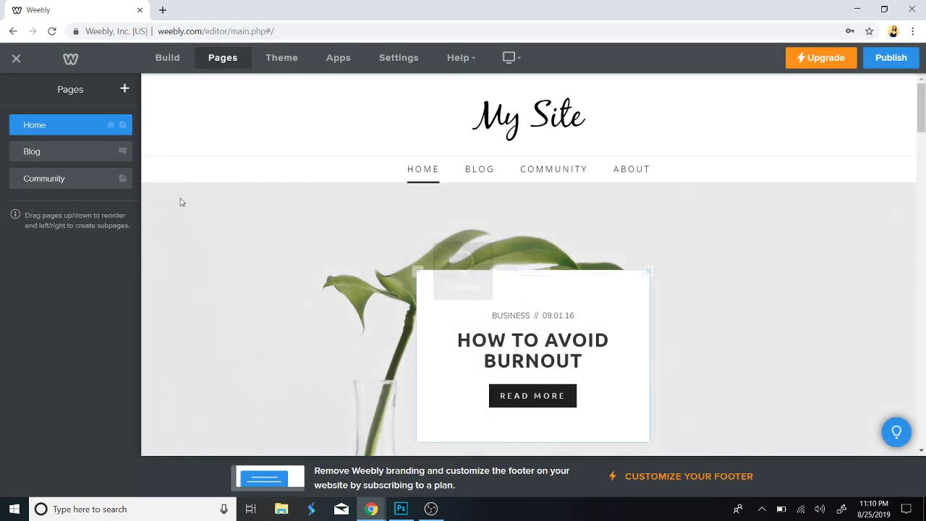
pyautogui.click(70, 181)
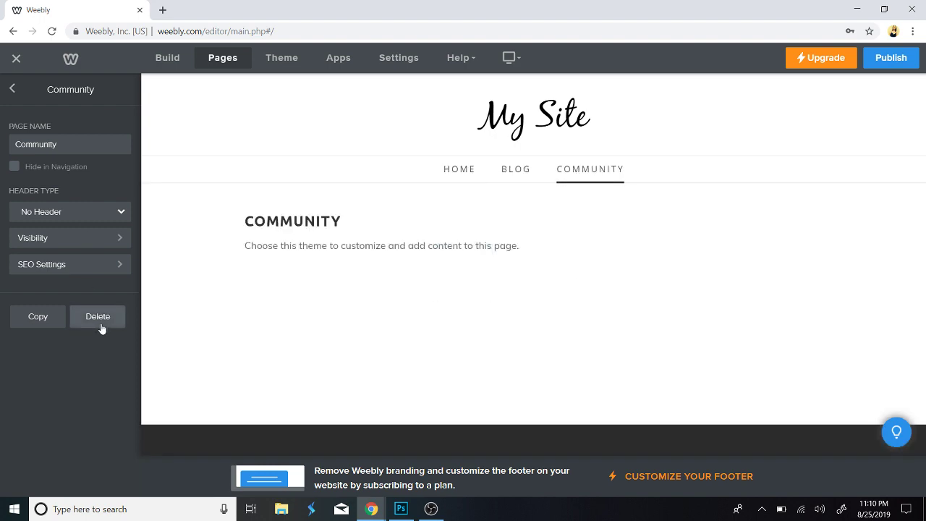
pyautogui.click(100, 326)
pyautogui.click(529, 290)
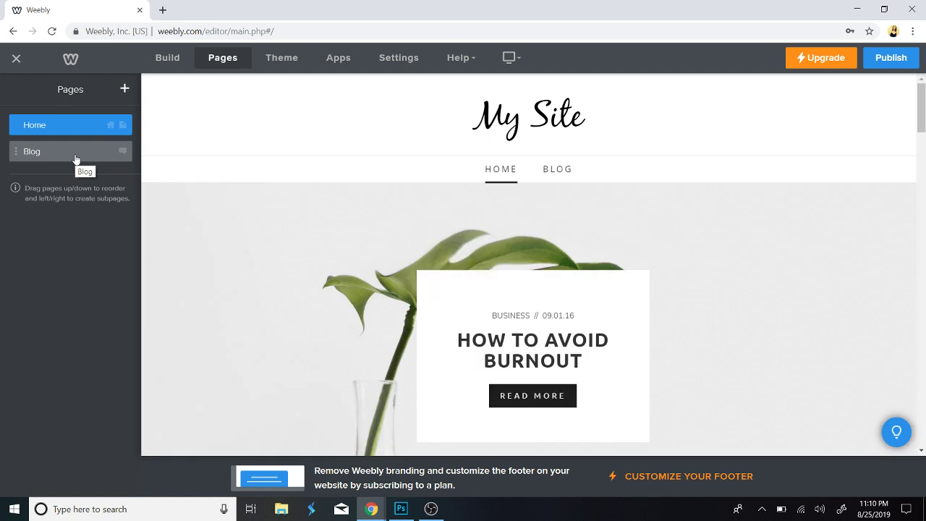
pyautogui.click(75, 158)
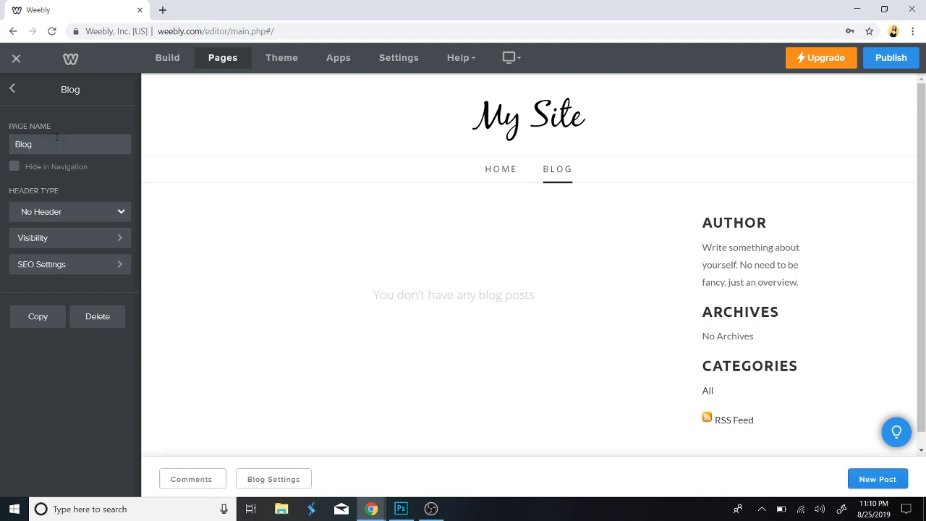
pyautogui.click(55, 137)
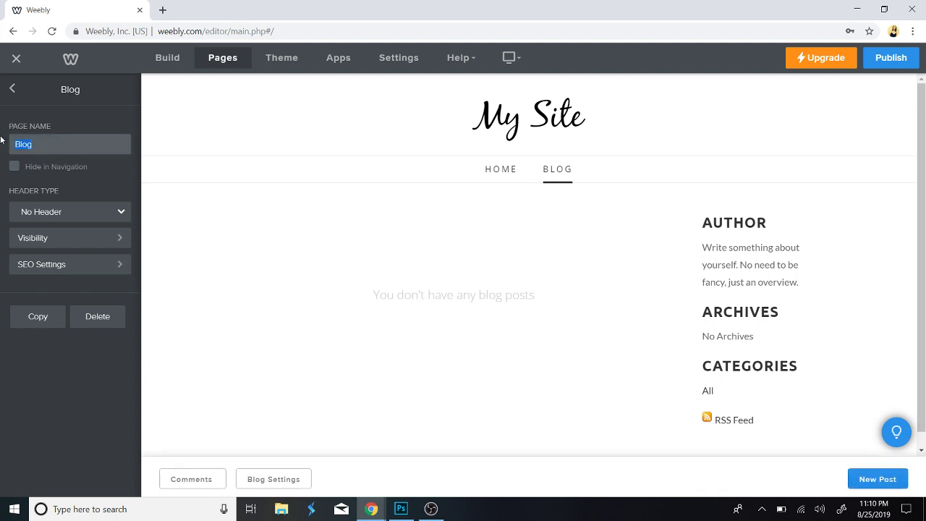
# Rename the Blog page to 'Art 1' and go back to the Pages list.
pyautogui.write('S')
pyautogui.click(13, 92)
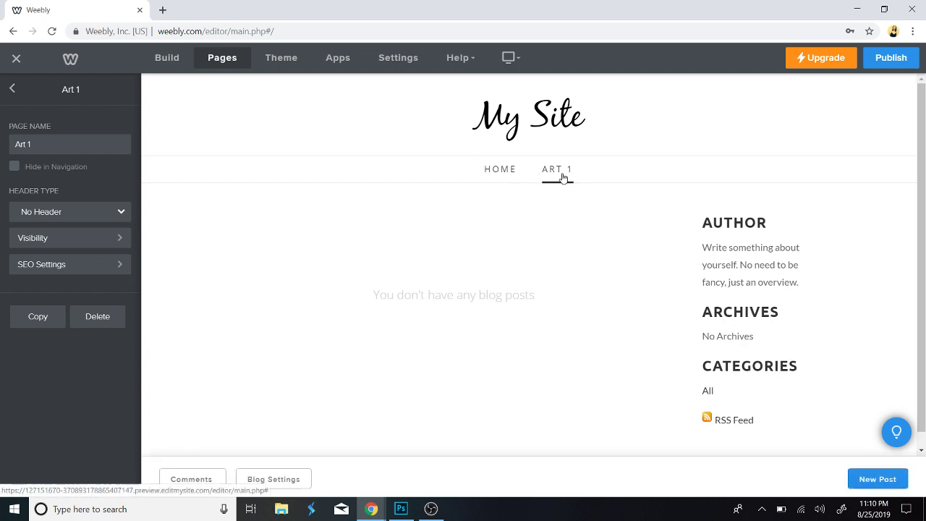
pyautogui.click(12, 89)
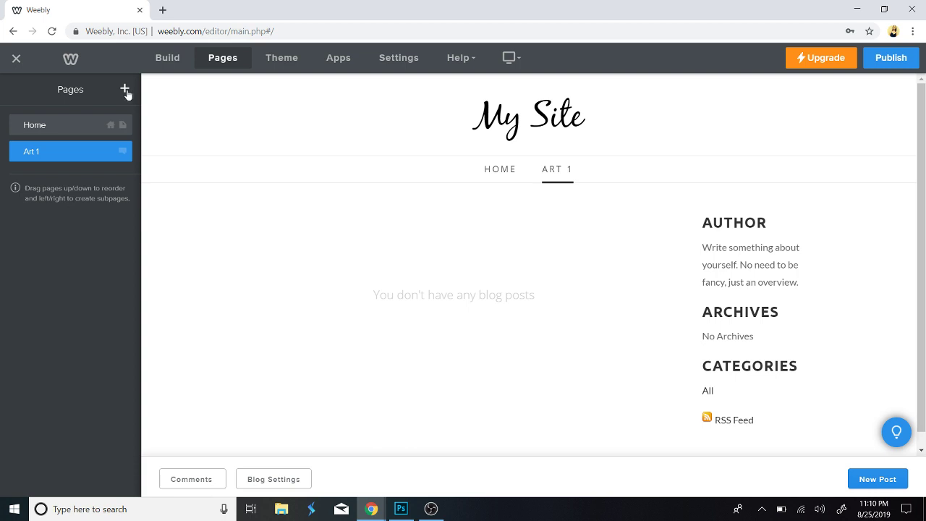
# Add blog page 'Art 2' with Header Type set to No Header and begin a new post.
pyautogui.click(126, 90)
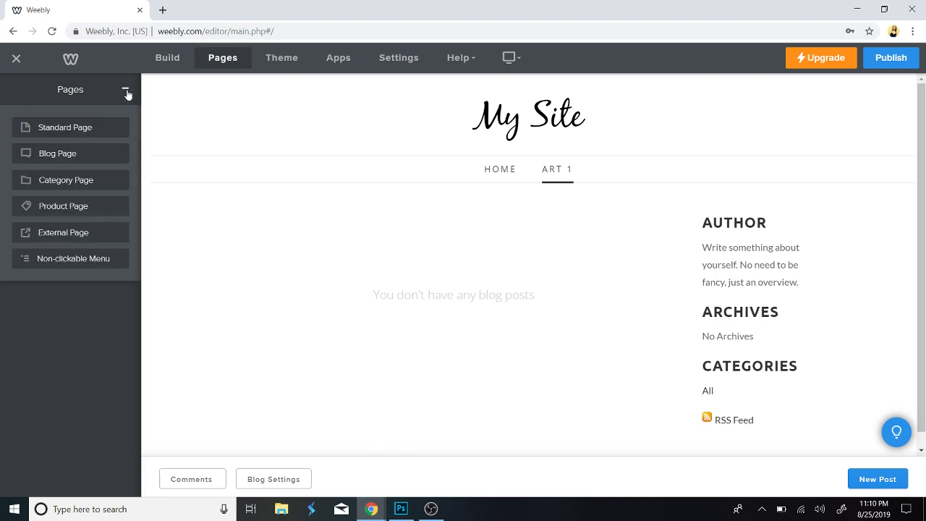
pyautogui.click(66, 155)
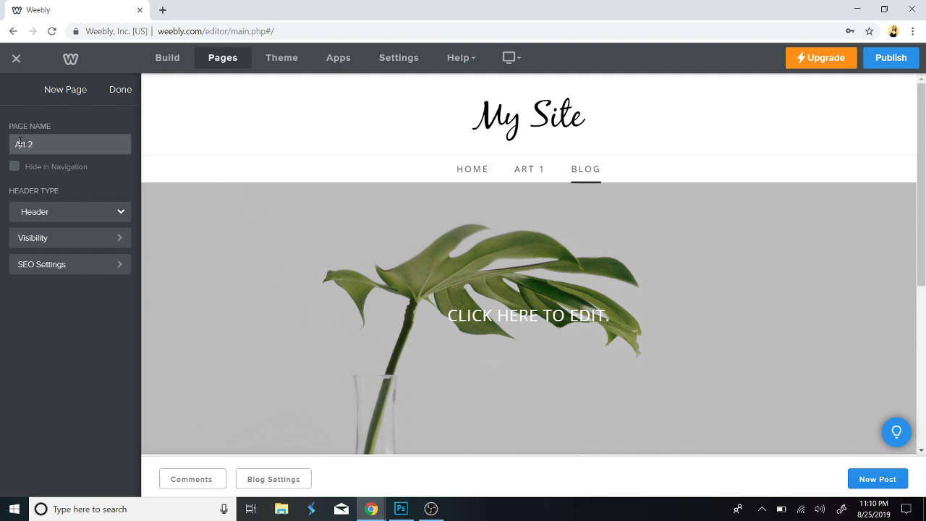
pyautogui.click(76, 215)
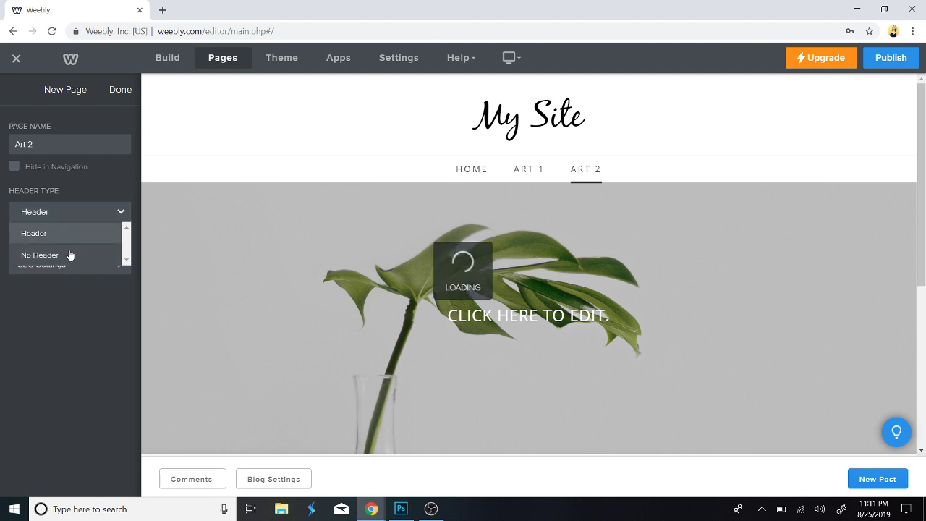
pyautogui.click(87, 336)
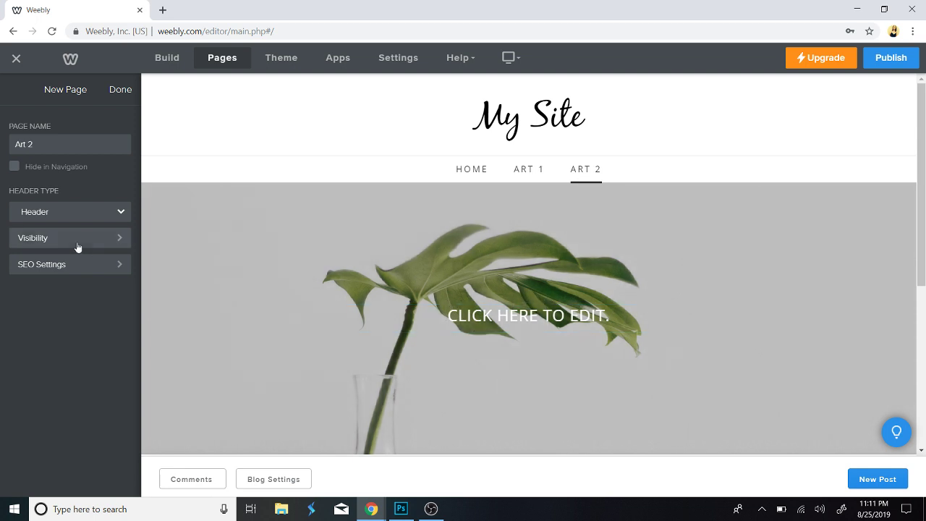
pyautogui.click(62, 214)
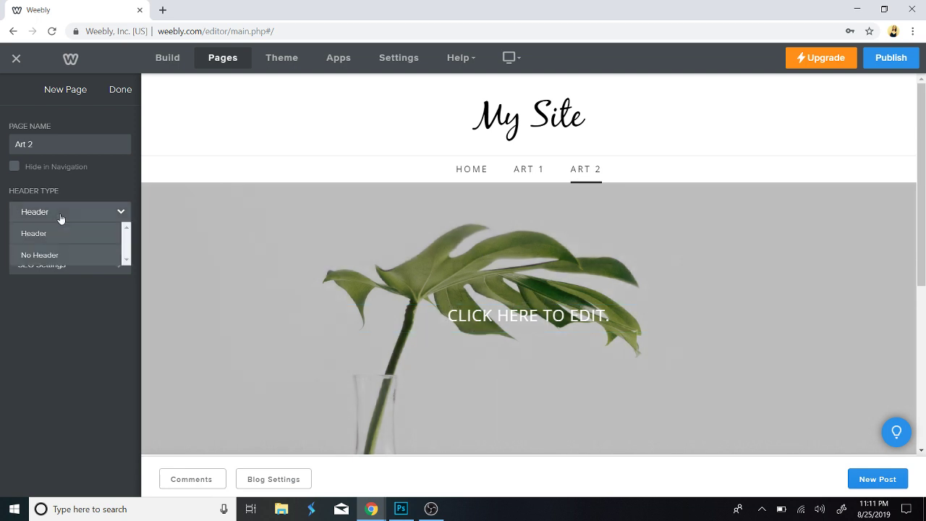
pyautogui.click(37, 258)
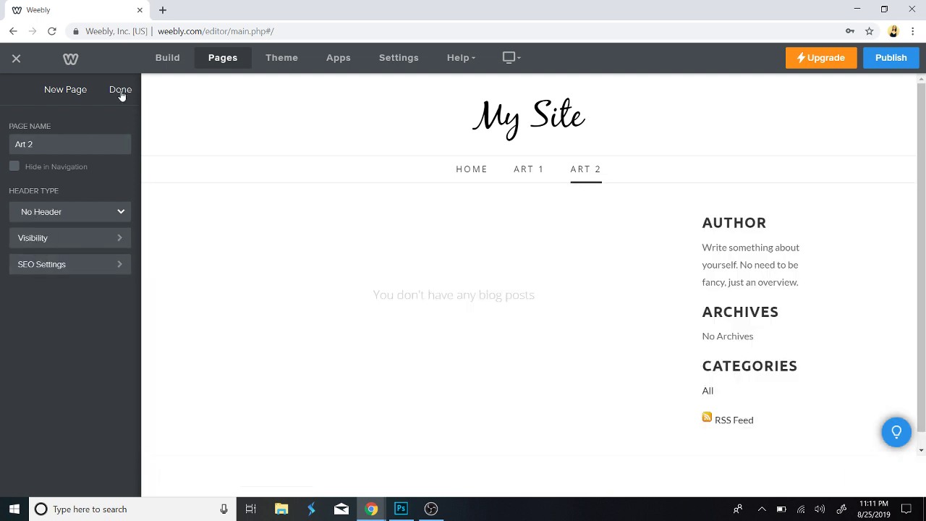
pyautogui.click(120, 93)
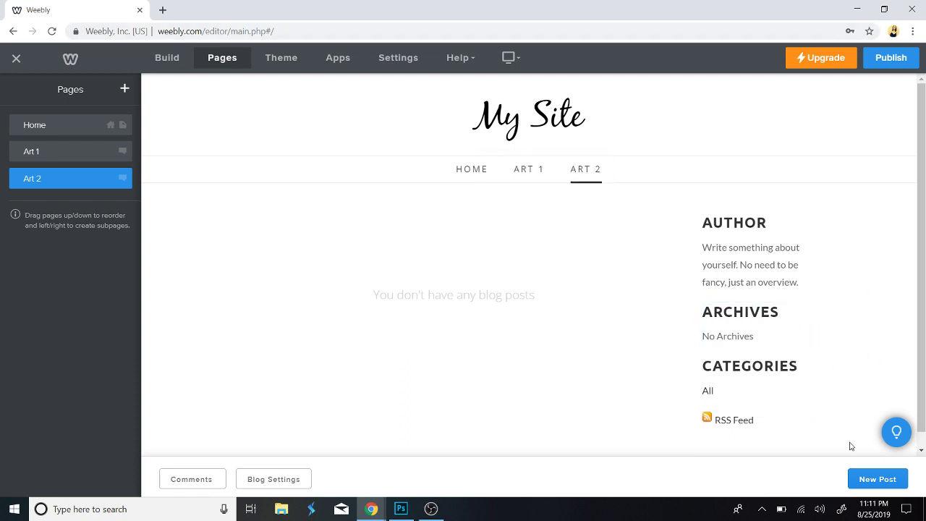
pyautogui.click(863, 483)
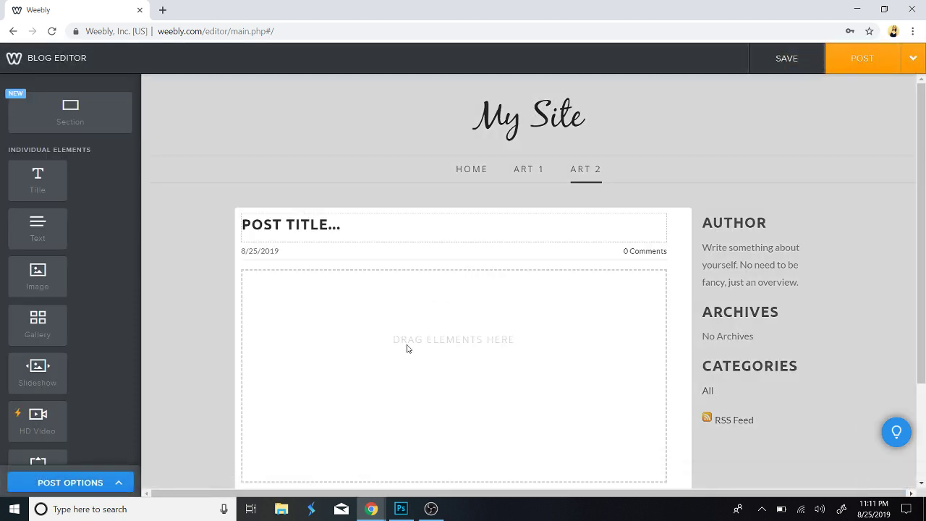
# Title the post 'PENCIL DRAWING - WEEK 1'.
pyautogui.click(285, 233)
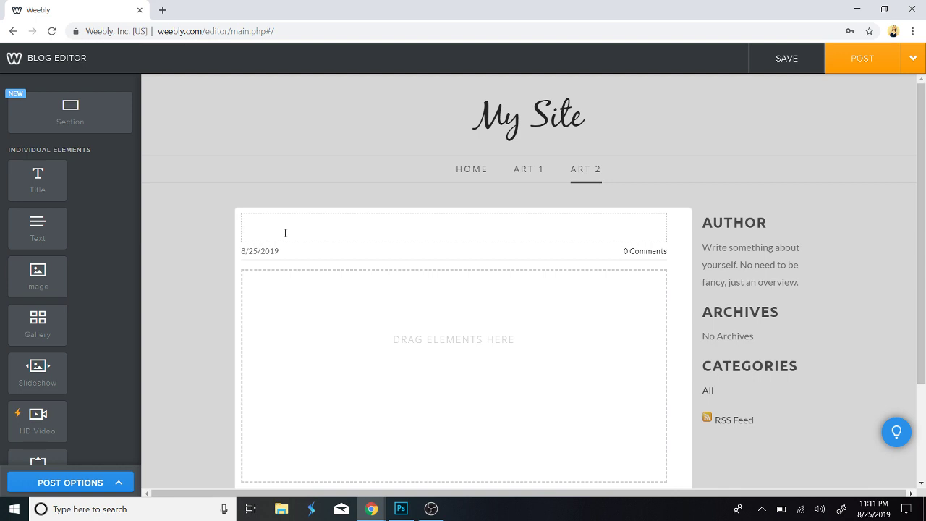
pyautogui.write('ENCIL DRAW')
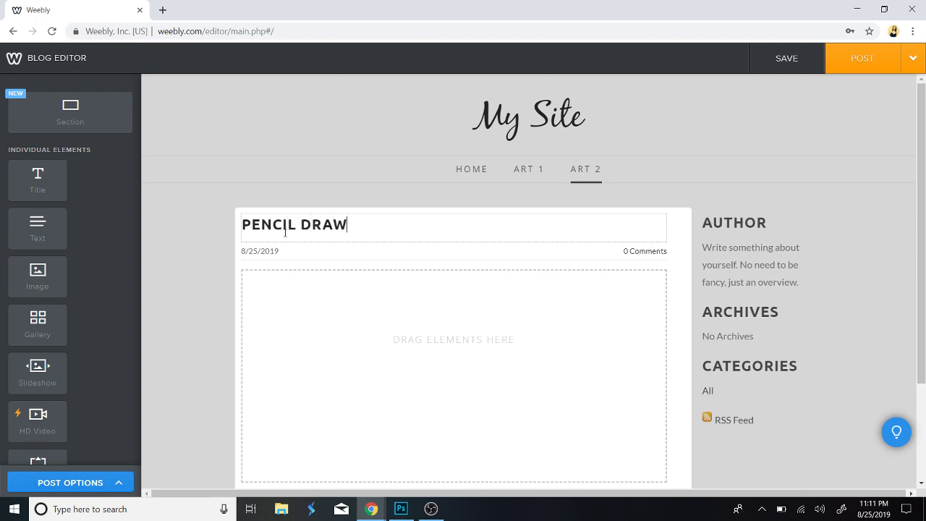
pyautogui.write('ING - WEEK 1')
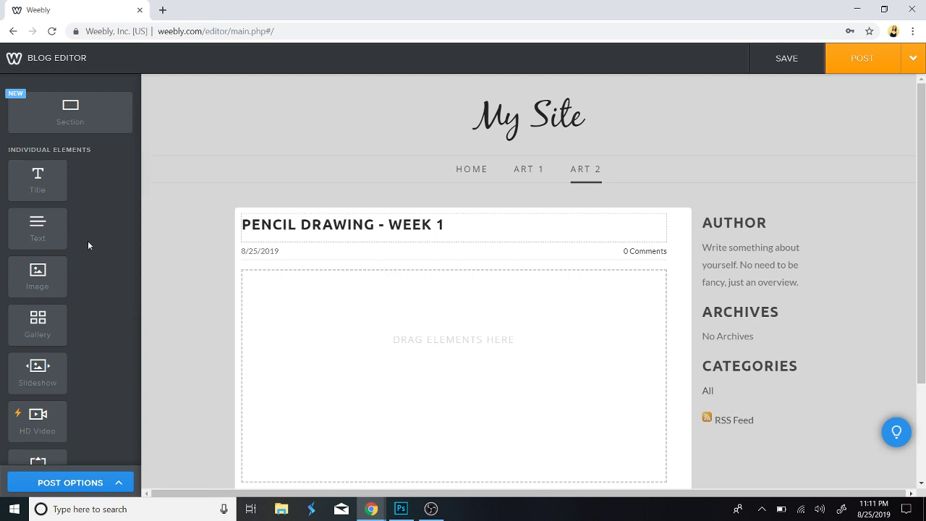
# Add a text block to the post body filled with placeholder text.
pyautogui.moveTo(42, 229); pyautogui.dragTo(387, 353)
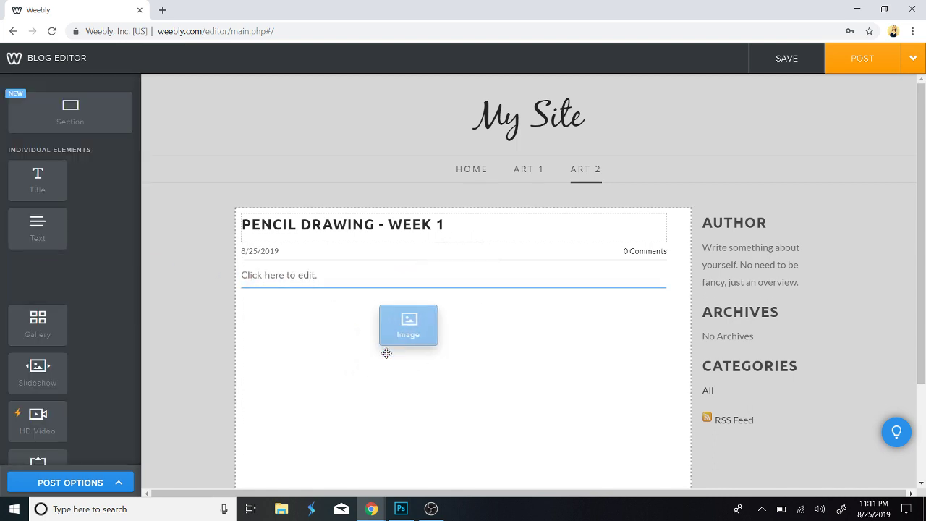
pyautogui.click(286, 281)
pyautogui.write('jhsdkfjgh skfdjg')
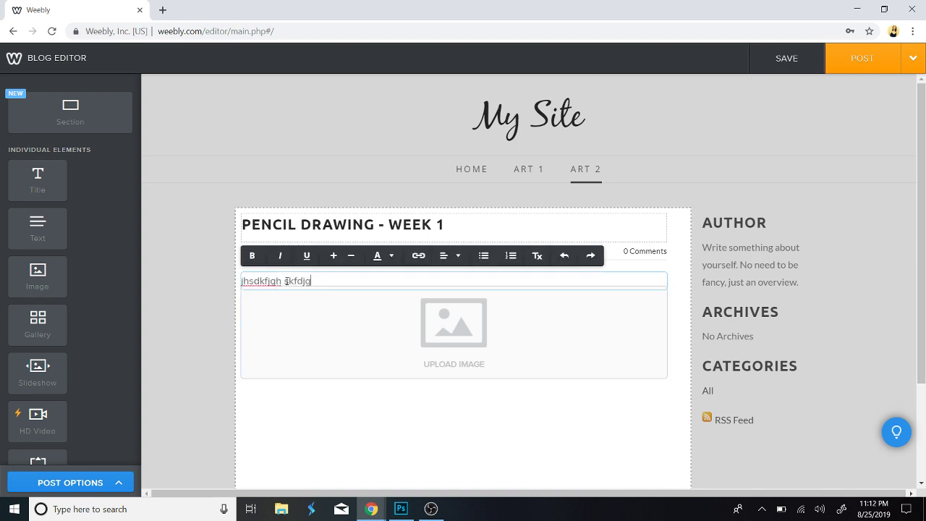
pyautogui.write('sdfj hgdsfjhg sdjfh gjsdfh gjksdf hgjskd hfgkls hdfkj')
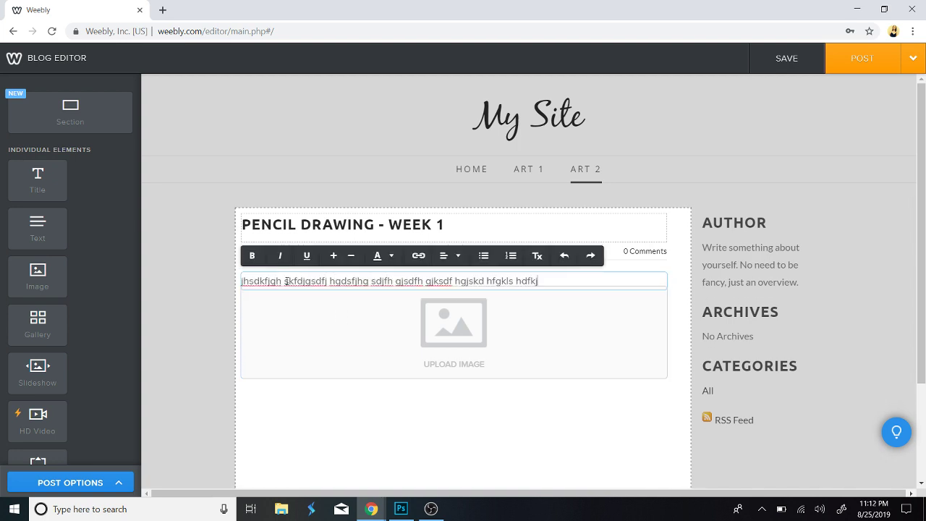
pyautogui.write('g hsdfkgh sdfj ghsdkfjgh kdfj ghdfgh fkdh g')
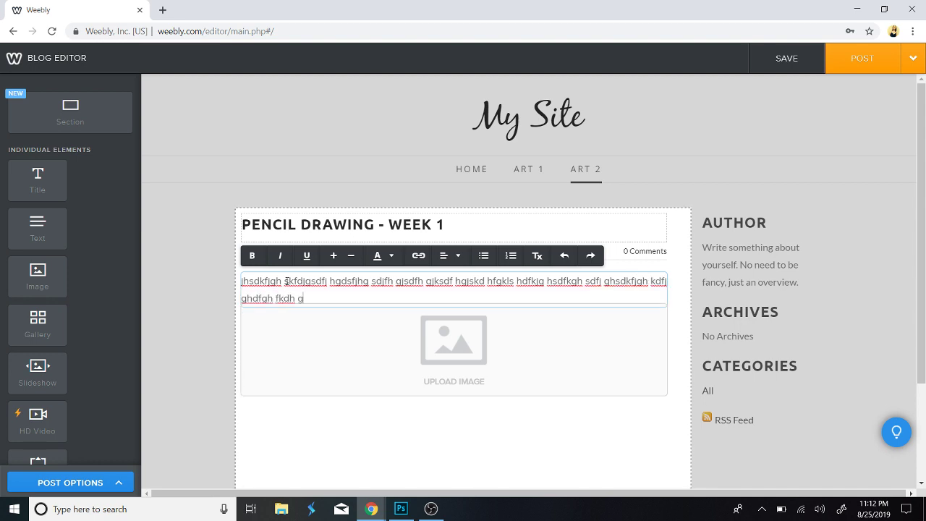
pyautogui.write('skdfjhg ksjdfh gksjdfhg sdjfgh sdjfgh sdlfjkghsld')
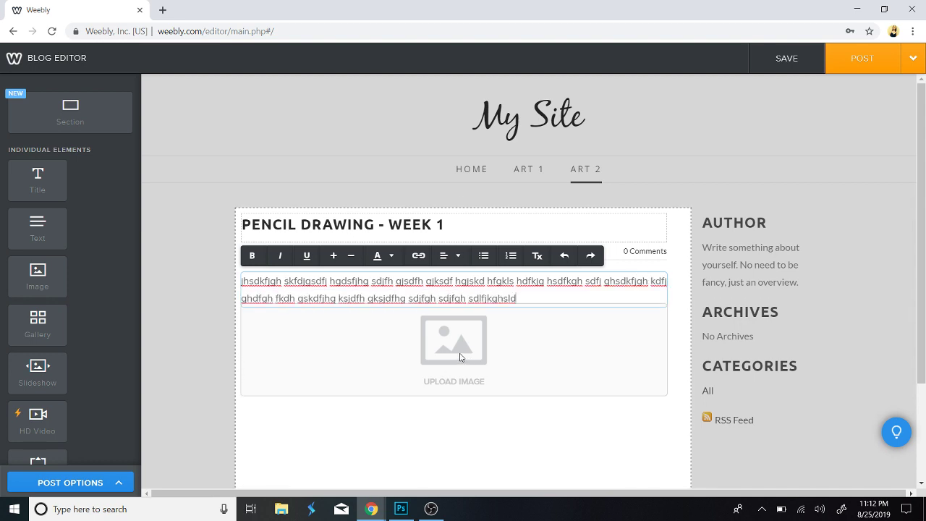
# Search Google Images for 'pencil drawings' and open the pencil-drawn eye image.
pyautogui.click(162, 10)
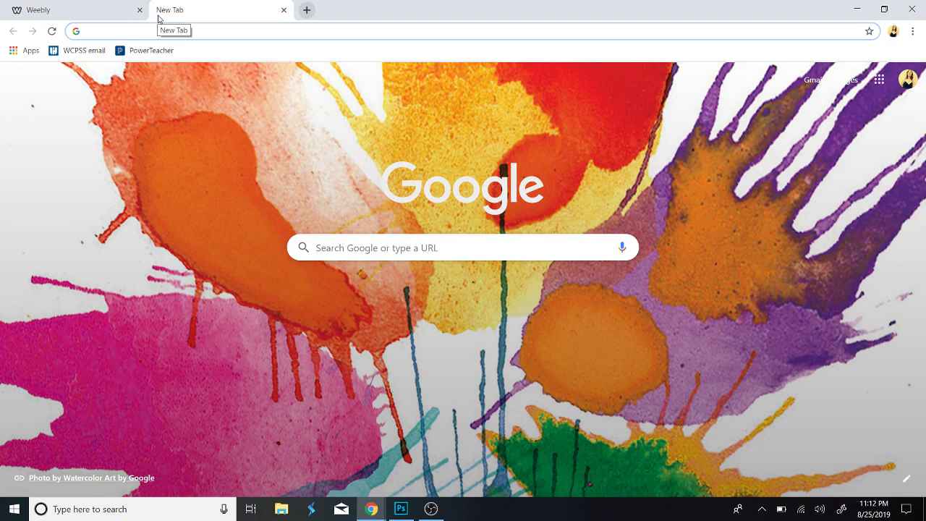
pyautogui.write('penci')
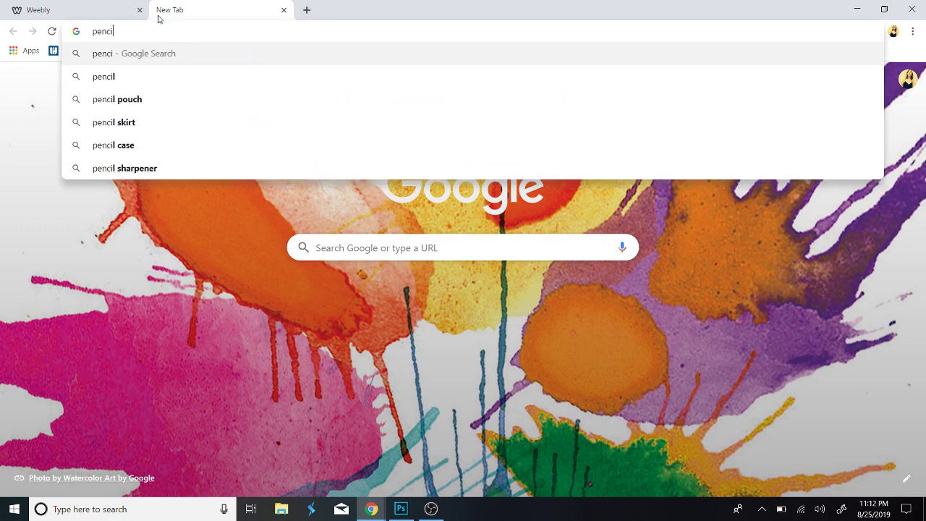
pyautogui.write('l drawing')
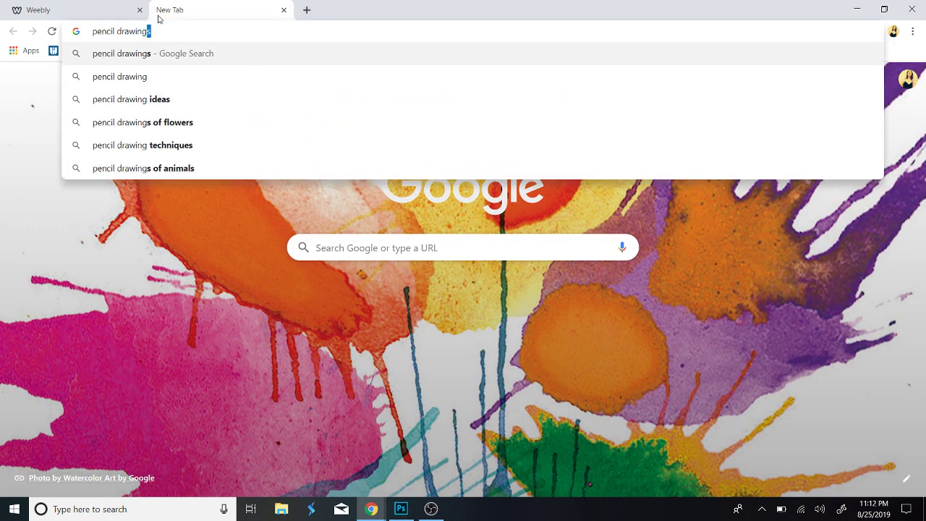
pyautogui.write('s')
pyautogui.press('Return')
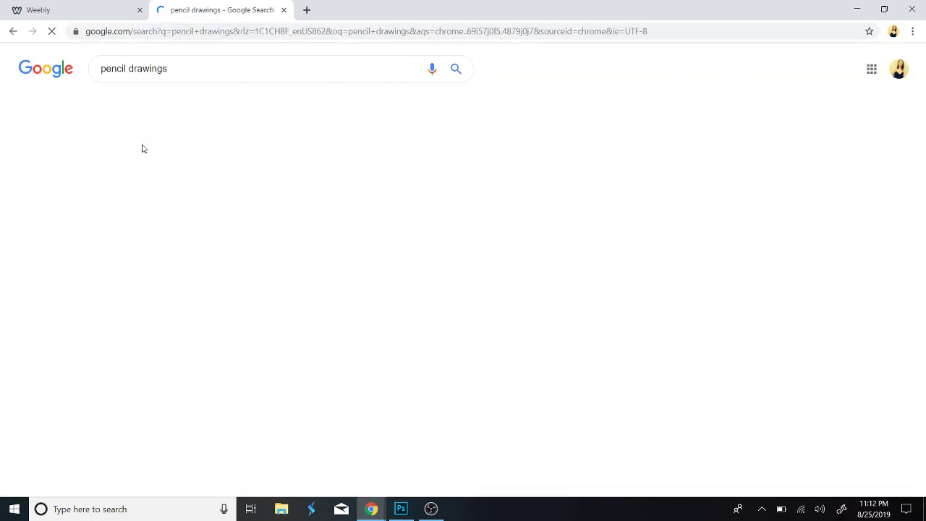
pyautogui.click(150, 105)
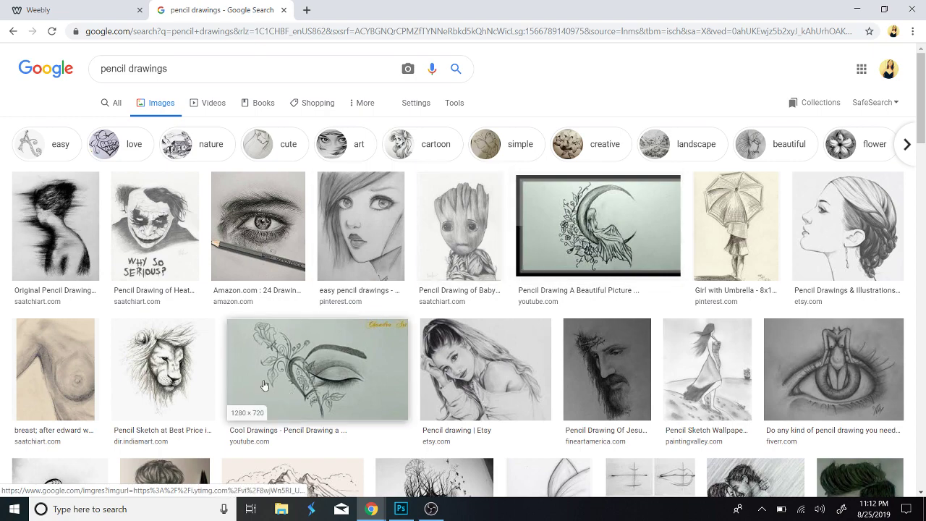
pyautogui.scroll(-2, 193, 368)
pyautogui.scroll(2, 192, 368)
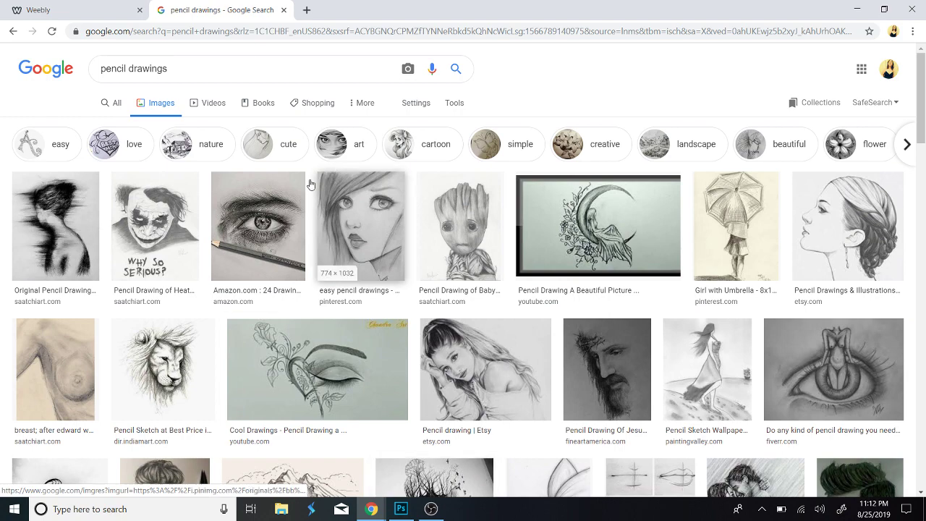
pyautogui.click(258, 231)
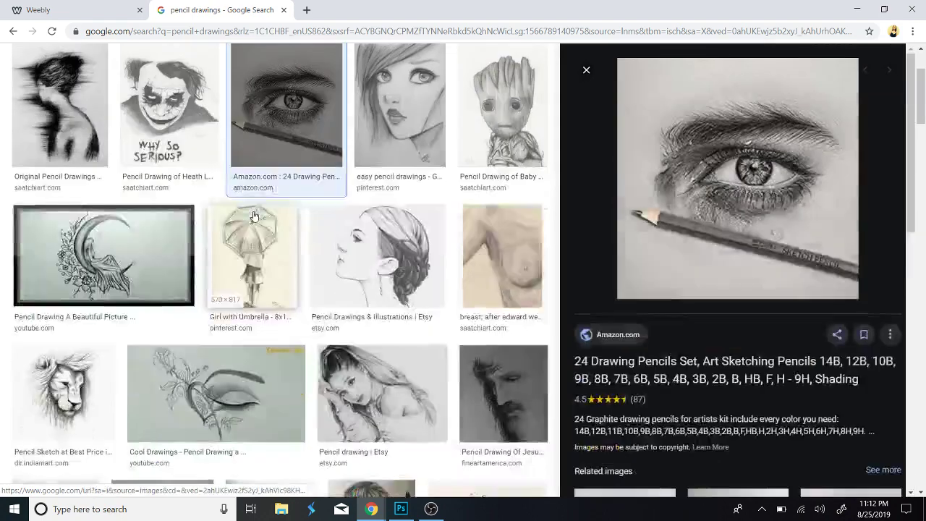
# Save the eye image as a JPEG in Downloads and return to the Weebly editor.
pyautogui.rightClick(753, 196)
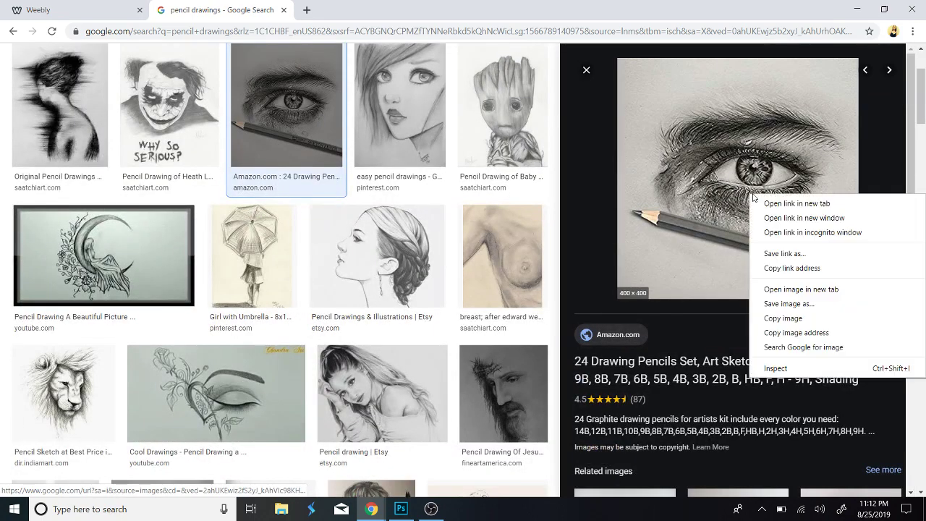
pyautogui.click(789, 303)
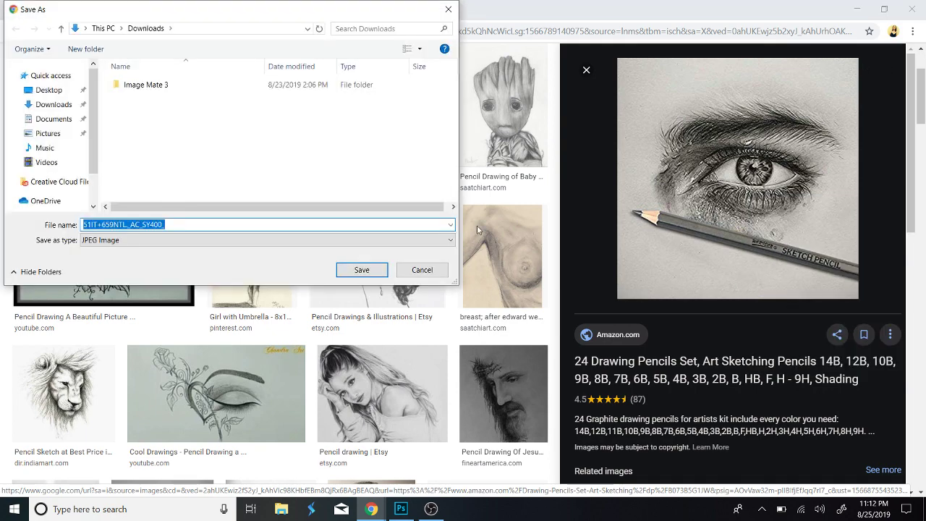
pyautogui.click(50, 106)
pyautogui.click(362, 269)
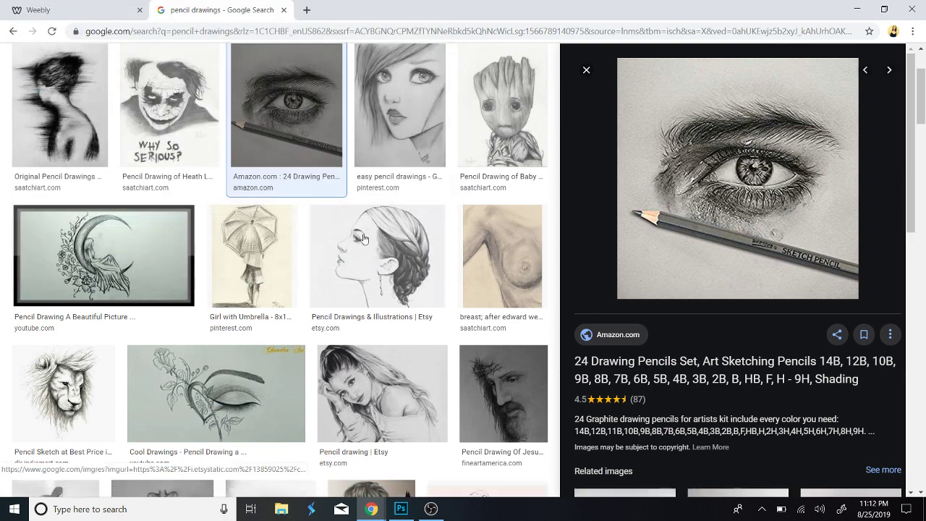
pyautogui.click(77, 10)
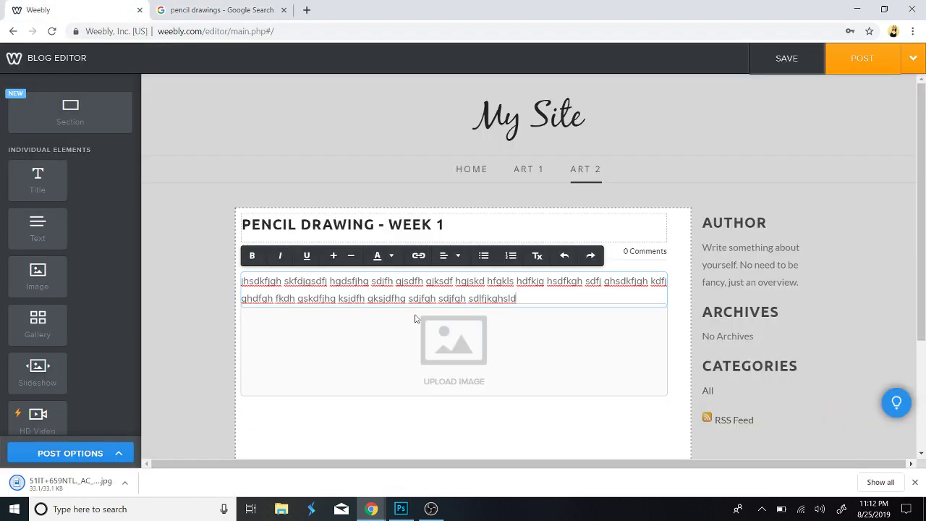
# Upload the eye drawing from Downloads into the post's image block.
pyautogui.click(441, 374)
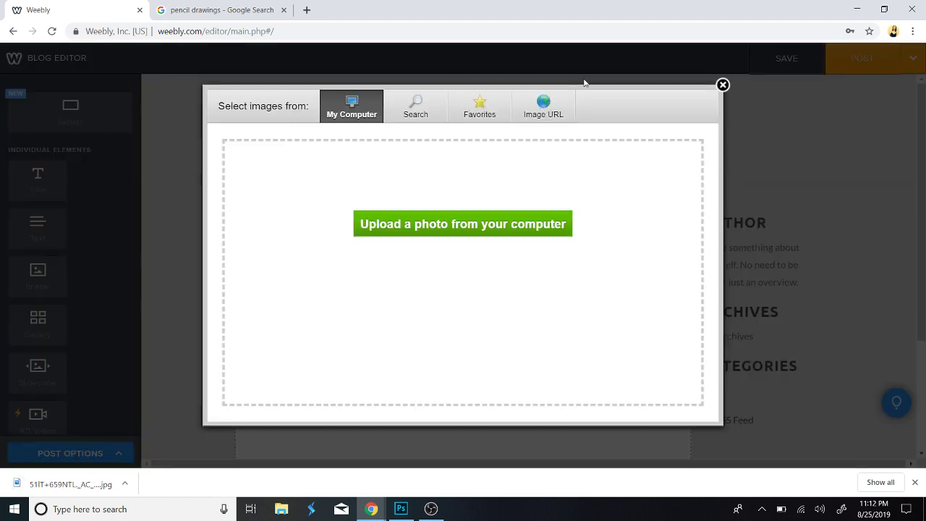
pyautogui.click(414, 230)
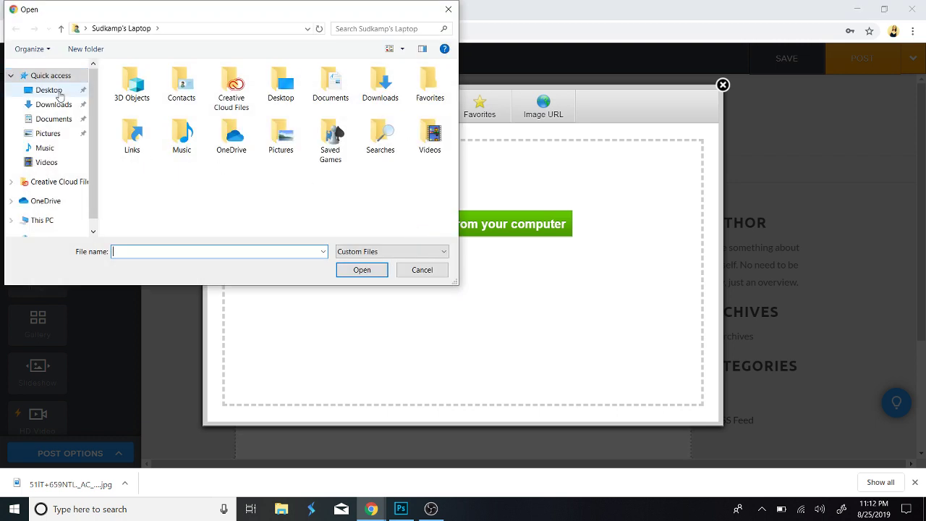
pyautogui.click(55, 105)
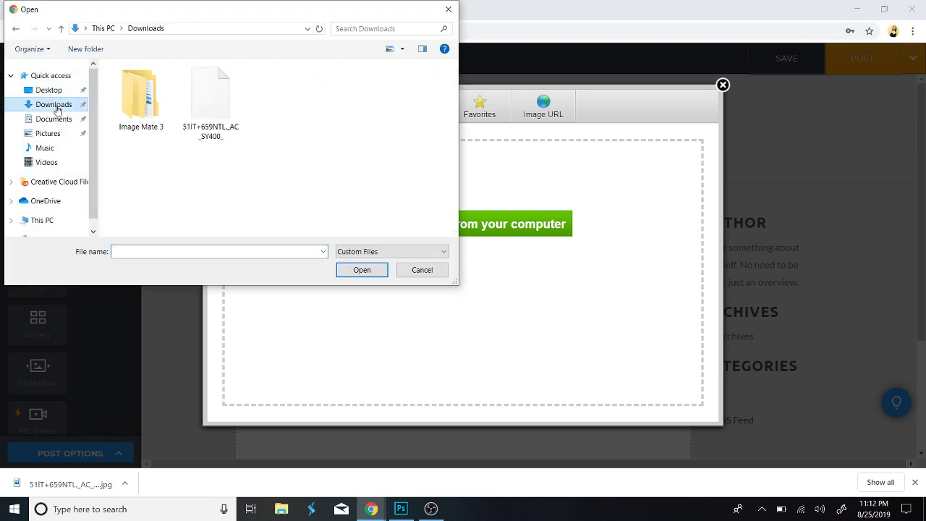
pyautogui.click(221, 109)
pyautogui.click(371, 269)
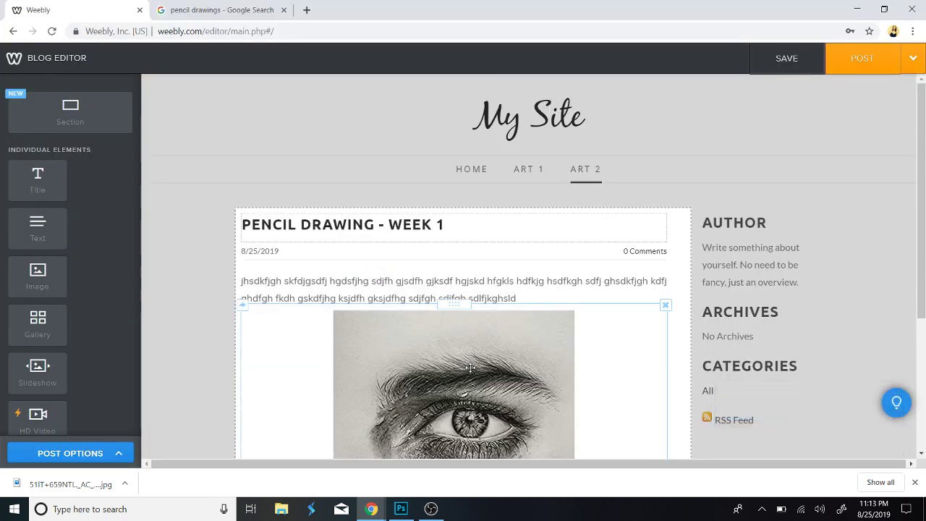
# Publish the post to the Art 2 blog and go to the Home page.
pyautogui.scroll(-2, 467, 368)
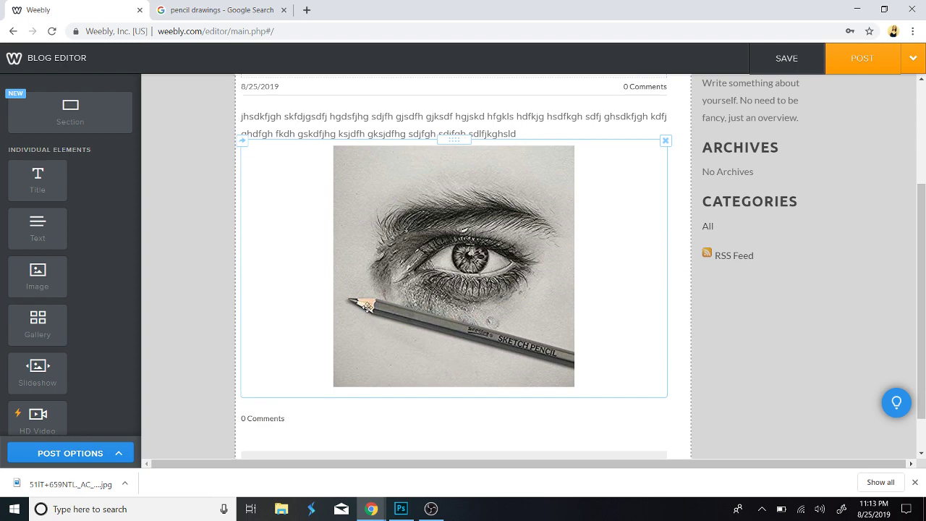
pyautogui.scroll(2, 399, 190)
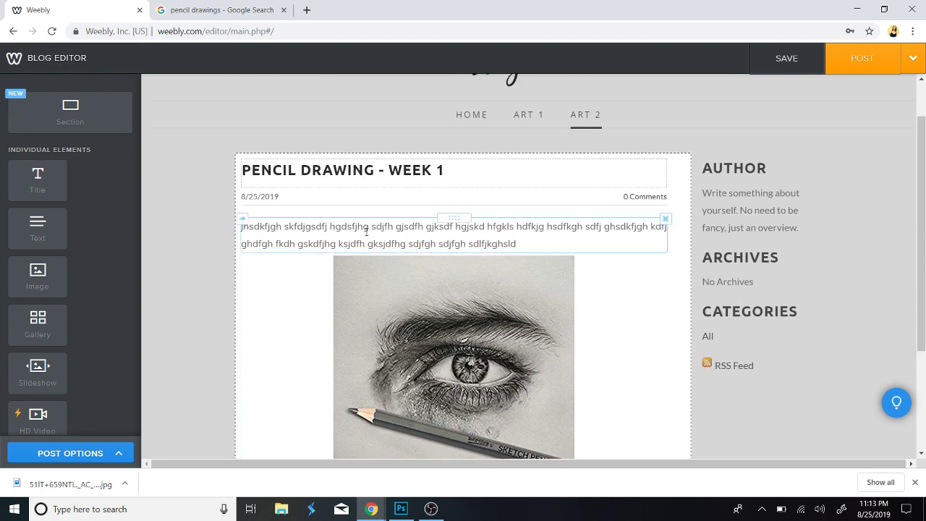
pyautogui.scroll(-2, 365, 231)
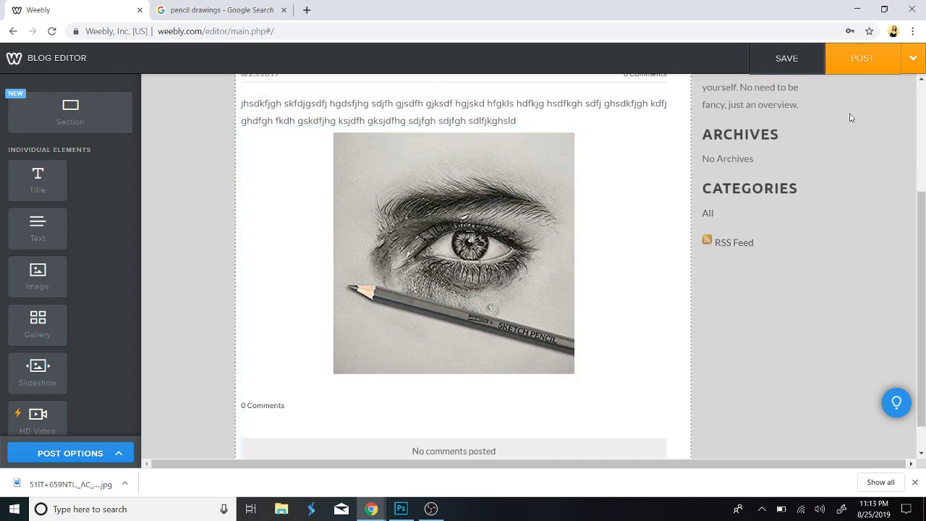
pyautogui.click(865, 63)
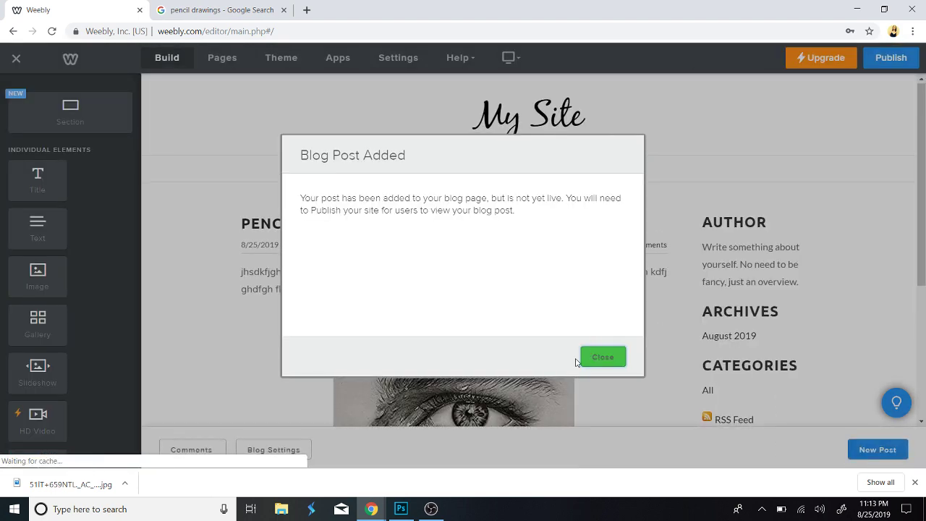
pyautogui.click(613, 362)
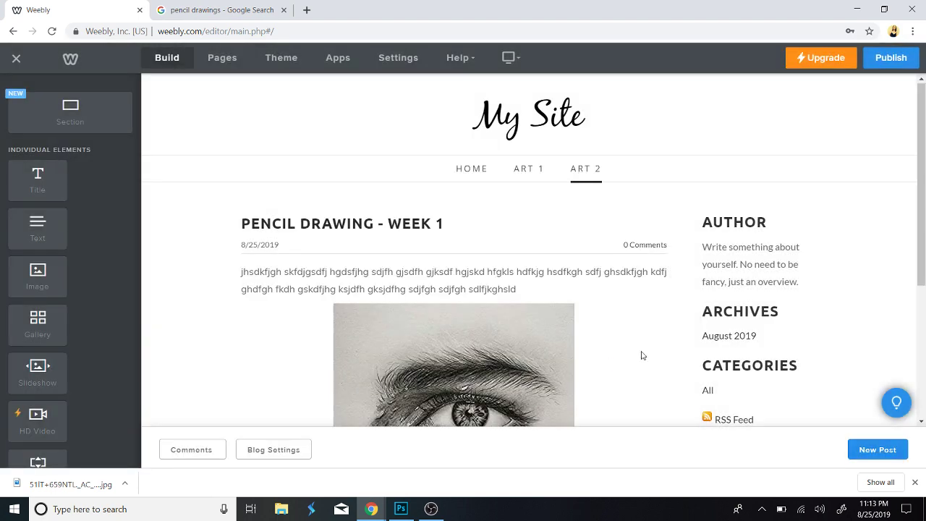
pyautogui.click(472, 171)
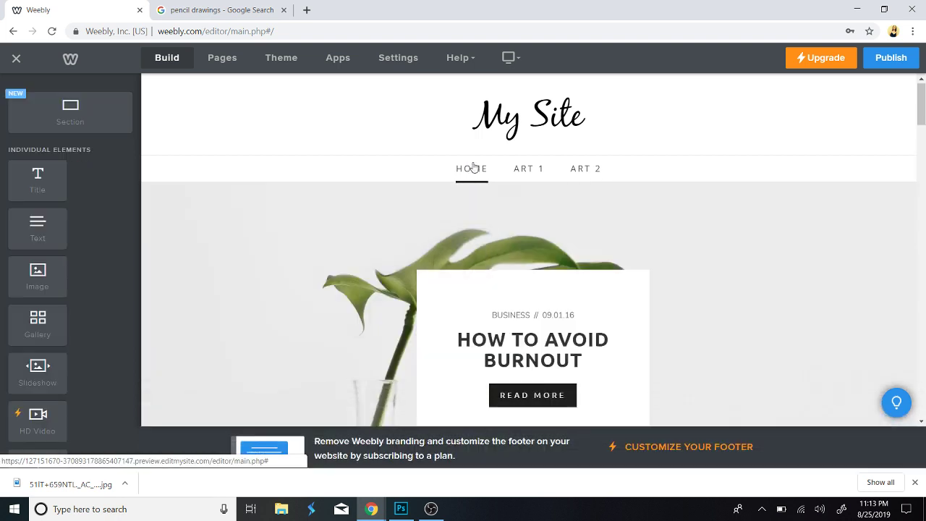
# Replace the 'My Site' header title with 'Kim's Art Blog', correcting the typo.
pyautogui.moveTo(521, 104)
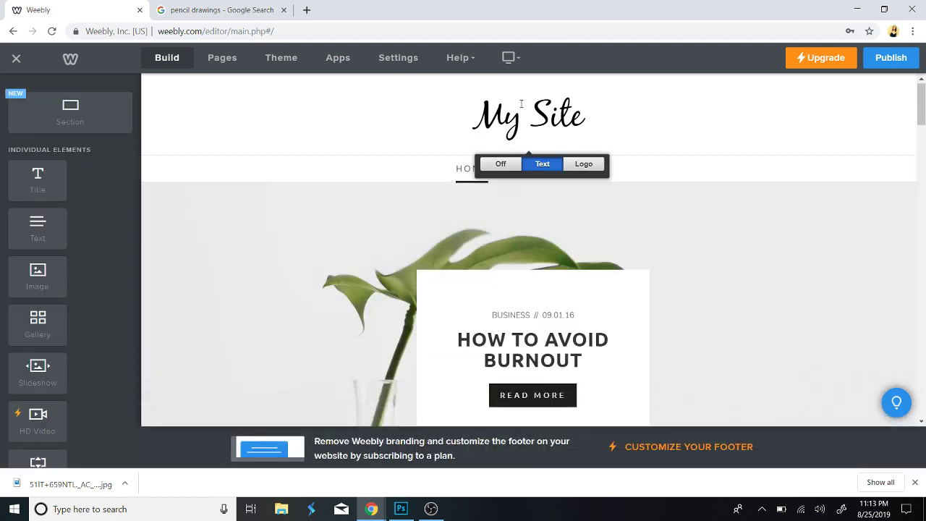
pyautogui.tripleClick(567, 131)
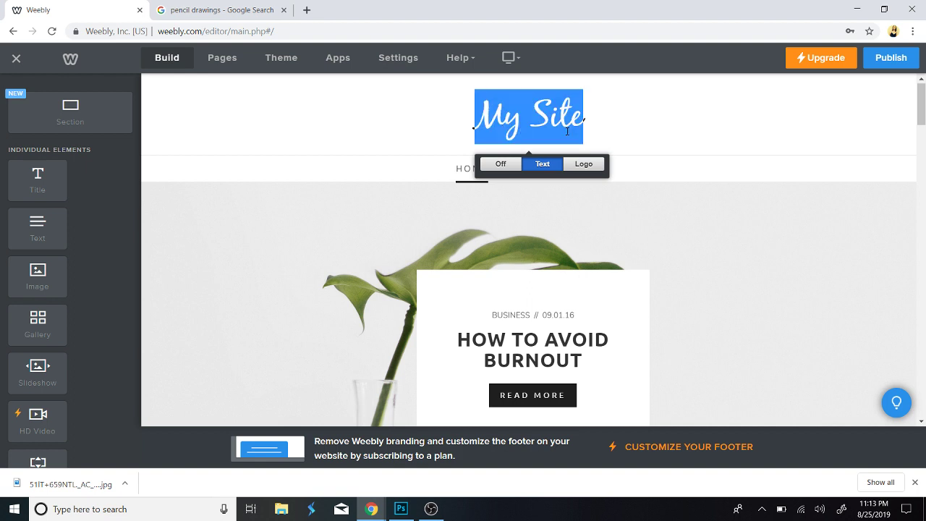
pyautogui.write('Kims A')
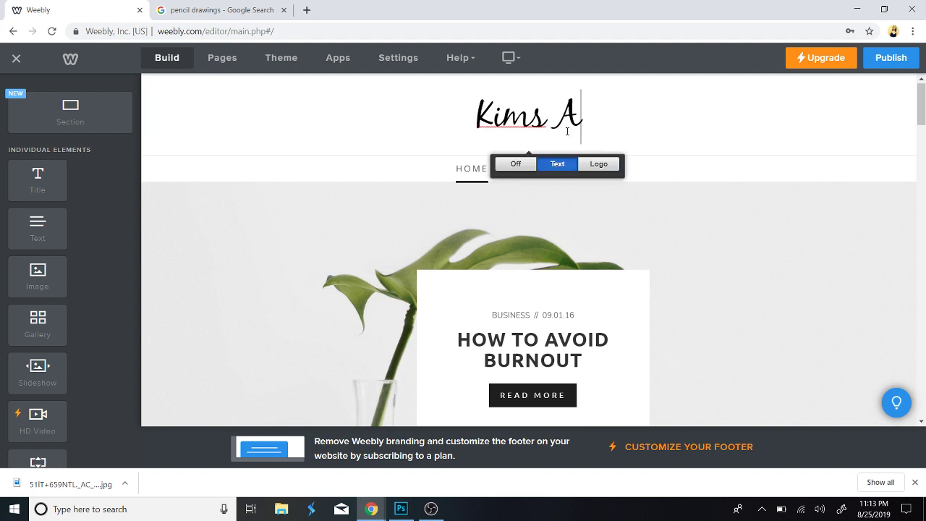
pyautogui.press('BackSpace')
pyautogui.press('BackSpace')
pyautogui.press('BackSpace')
pyautogui.write("'s")
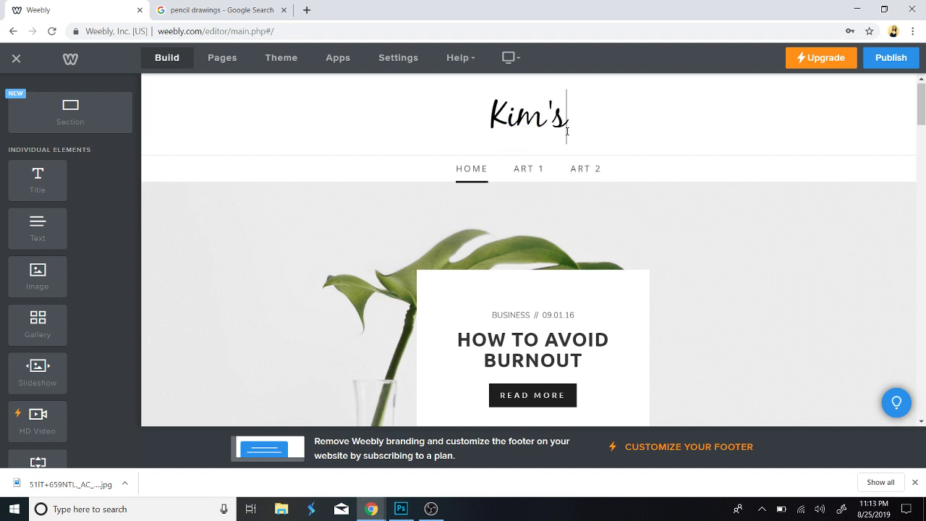
pyautogui.write(' Art Blog')
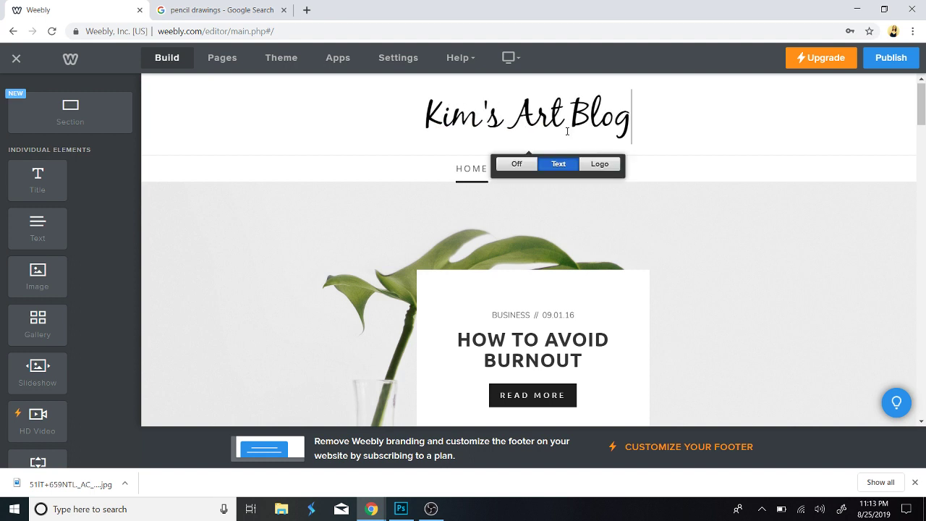
pyautogui.click(506, 250)
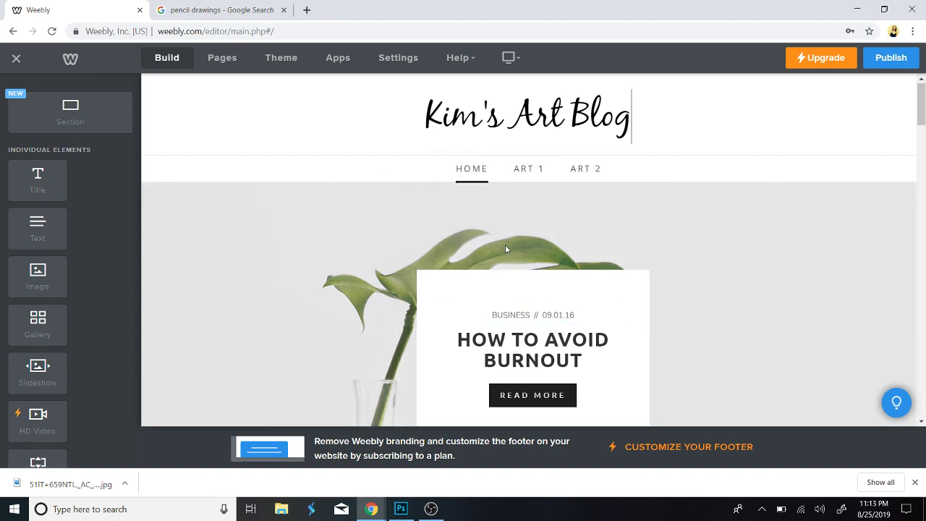
# Delete the laptop photo and the woman's portrait photo from the home page.
pyautogui.scroll(-6, 521, 372)
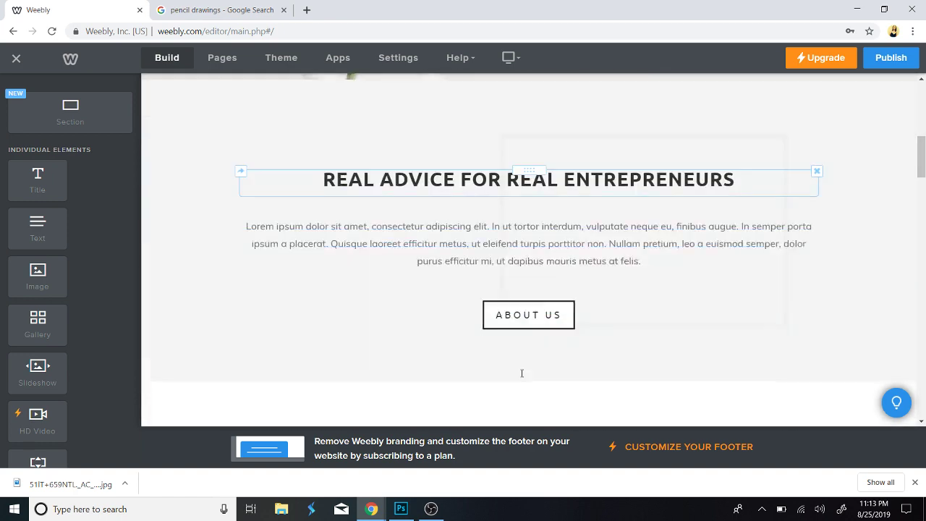
pyautogui.scroll(-12, 521, 372)
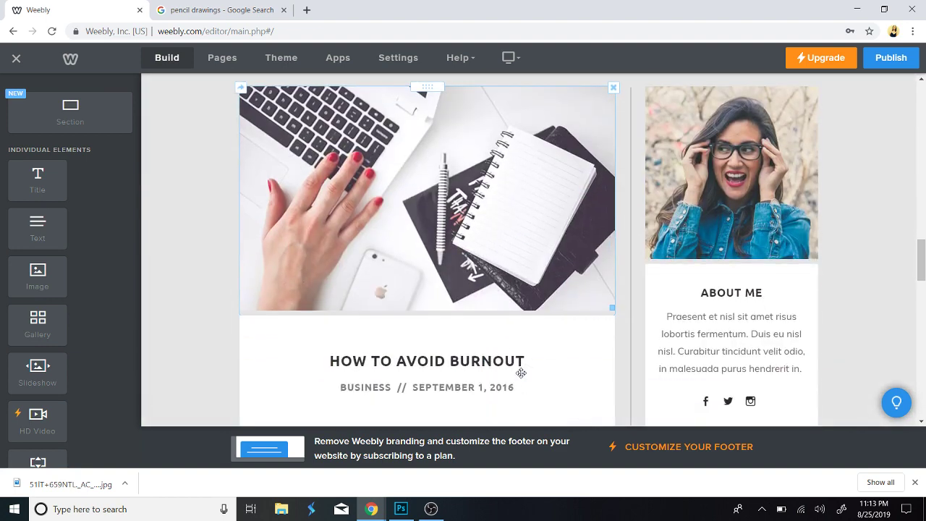
pyautogui.click(614, 89)
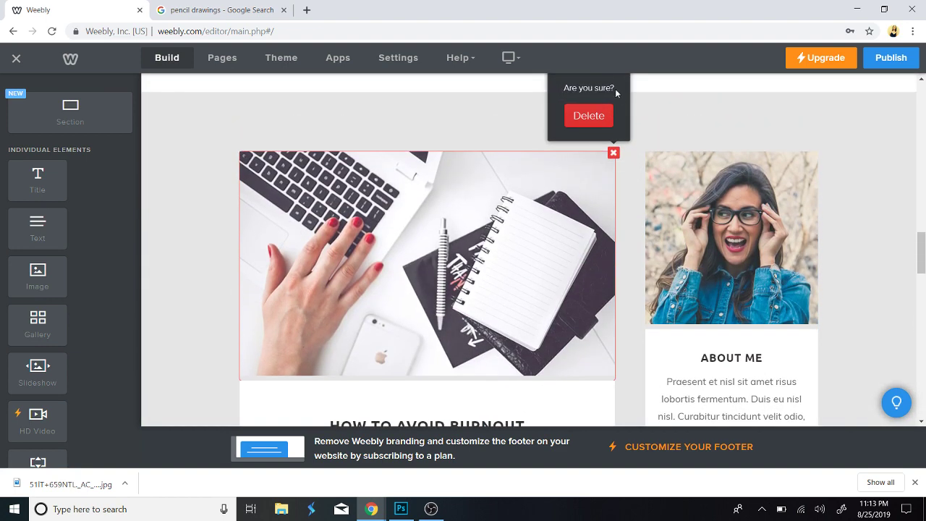
pyautogui.click(596, 118)
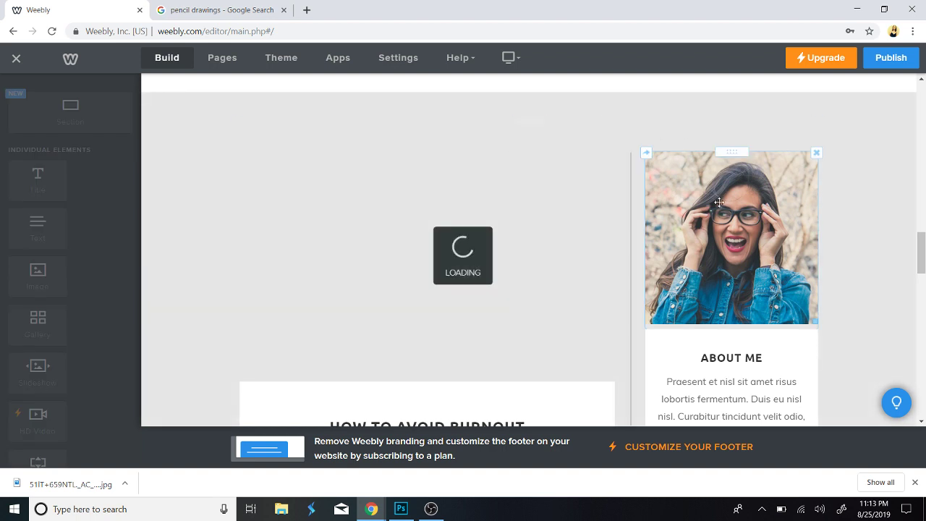
pyautogui.click(818, 151)
pyautogui.click(796, 116)
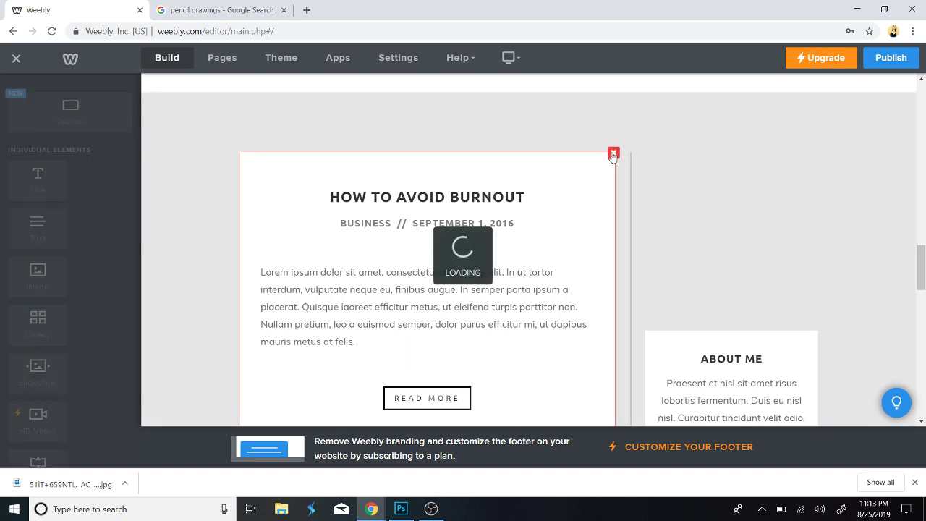
# Delete the How to Avoid Burnout post card, the About Me box and the remaining laptop photo.
pyautogui.click(614, 154)
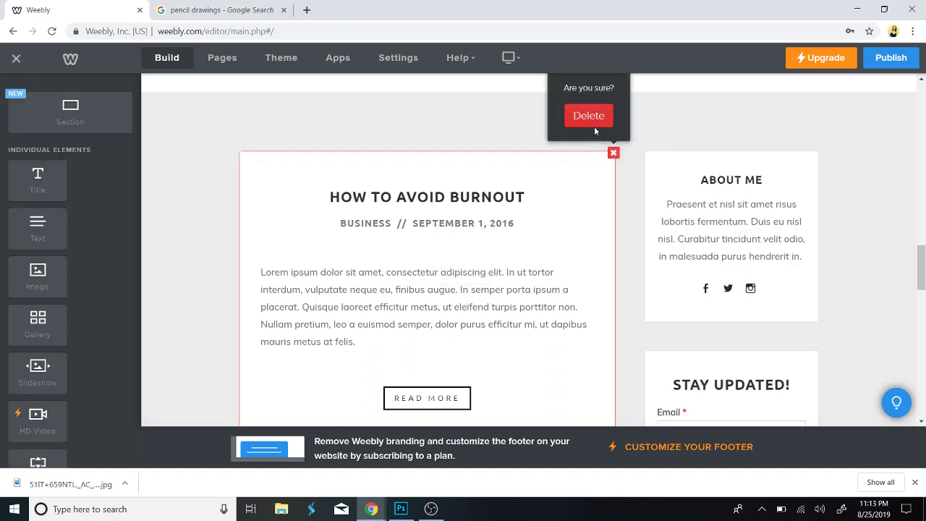
pyautogui.click(595, 122)
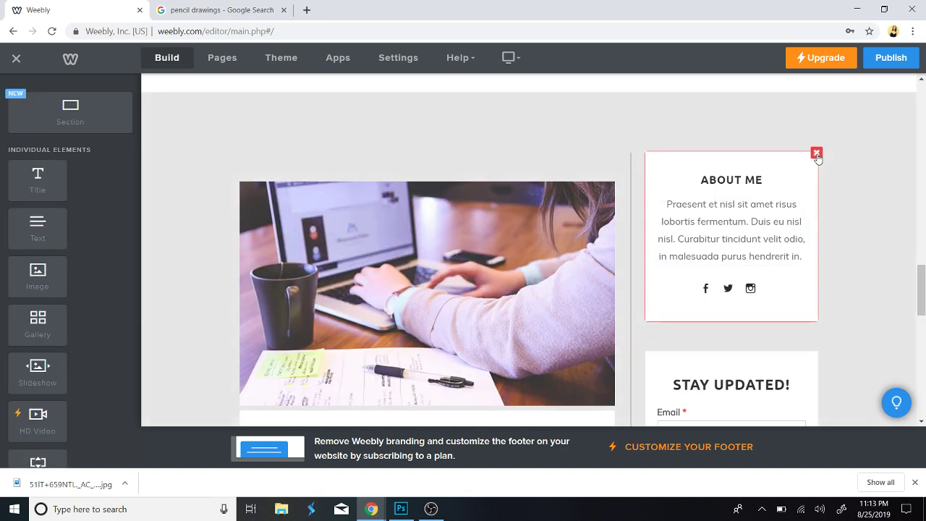
pyautogui.click(818, 154)
pyautogui.click(810, 120)
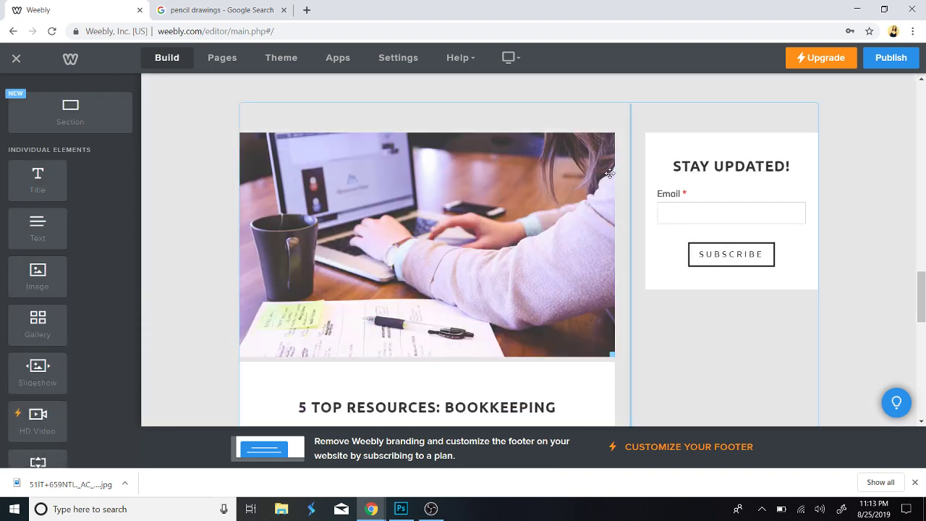
pyautogui.click(613, 134)
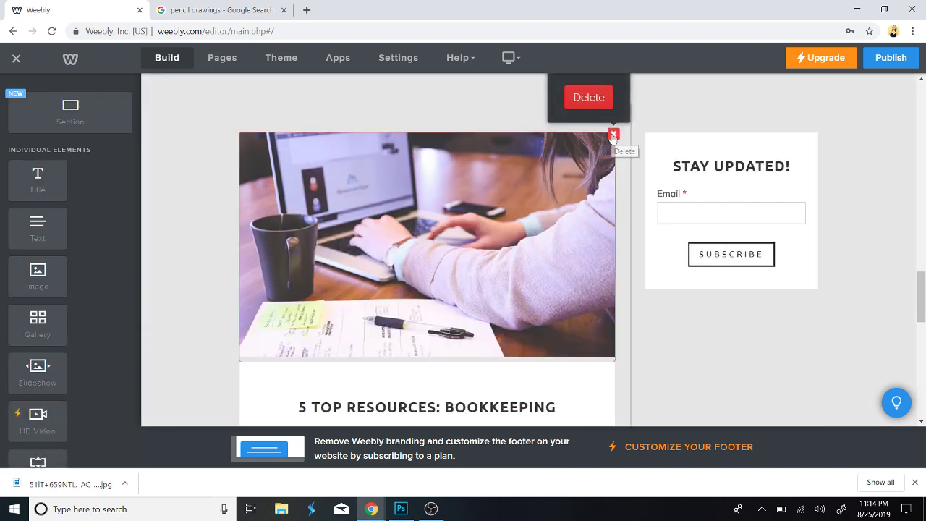
pyautogui.click(587, 107)
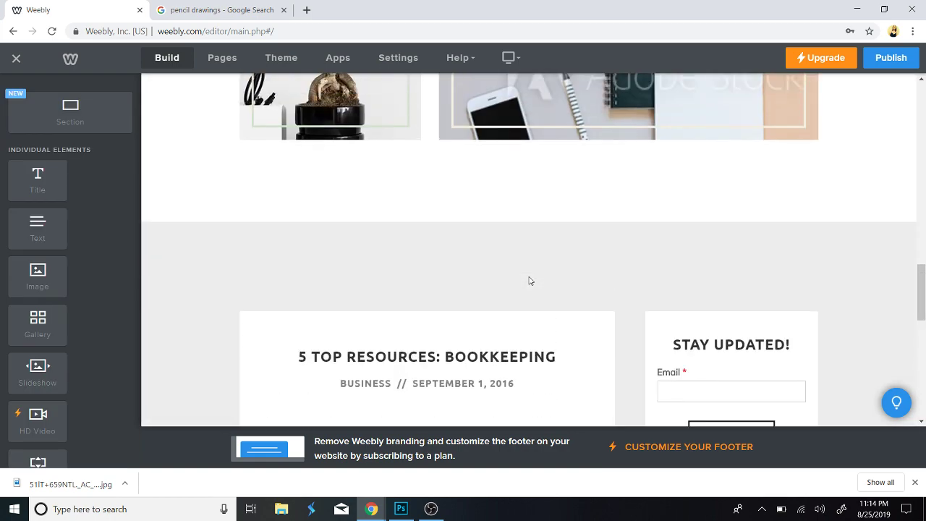
pyautogui.scroll(10, 529, 276)
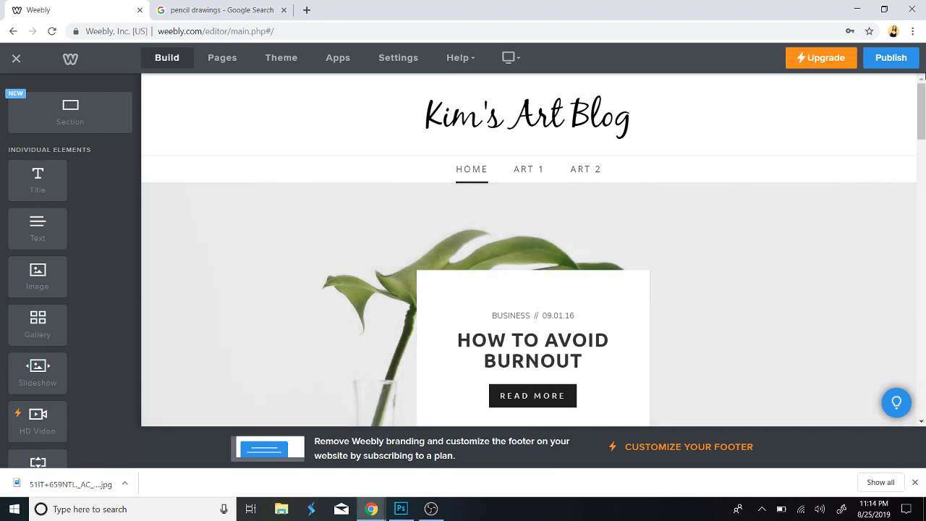
# Publish the site and view the live Art 2 page showing the Pencil Drawing - Week 1 post.
pyautogui.click(891, 66)
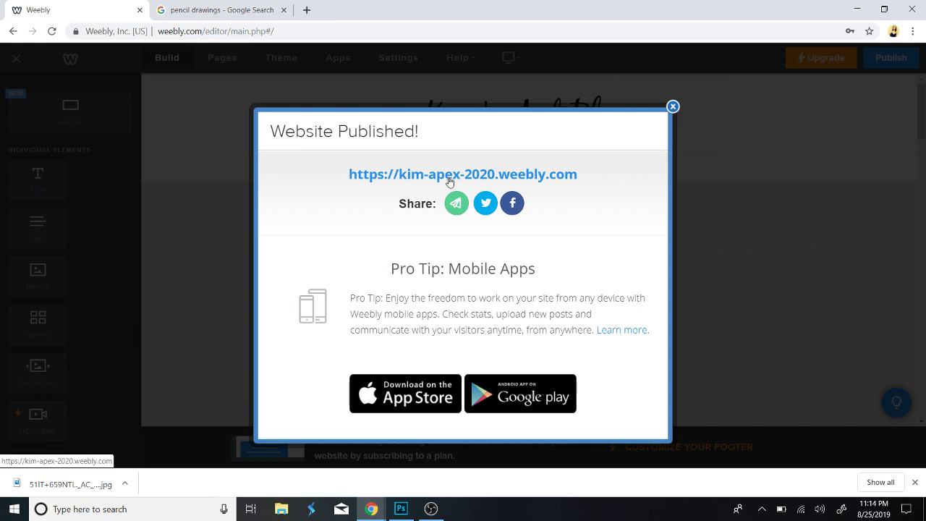
pyautogui.click(450, 182)
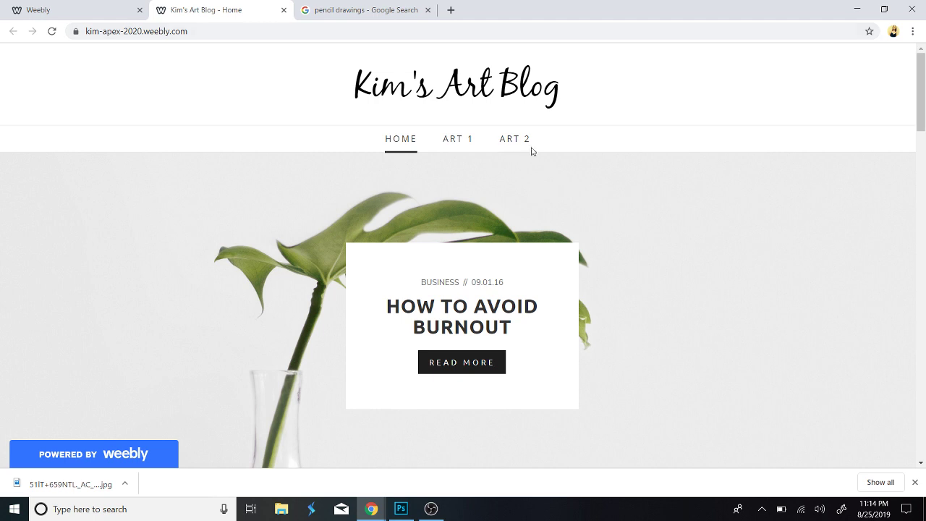
pyautogui.click(522, 148)
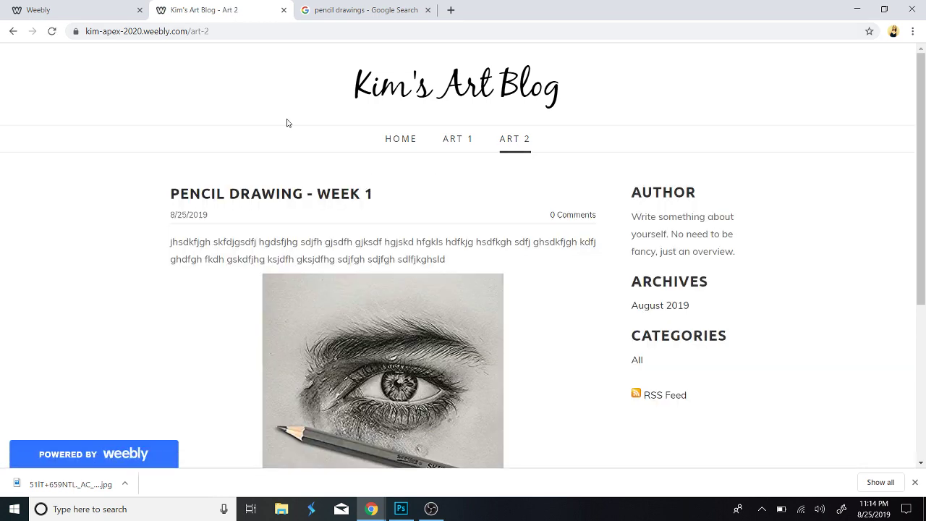
pyautogui.click(95, 12)
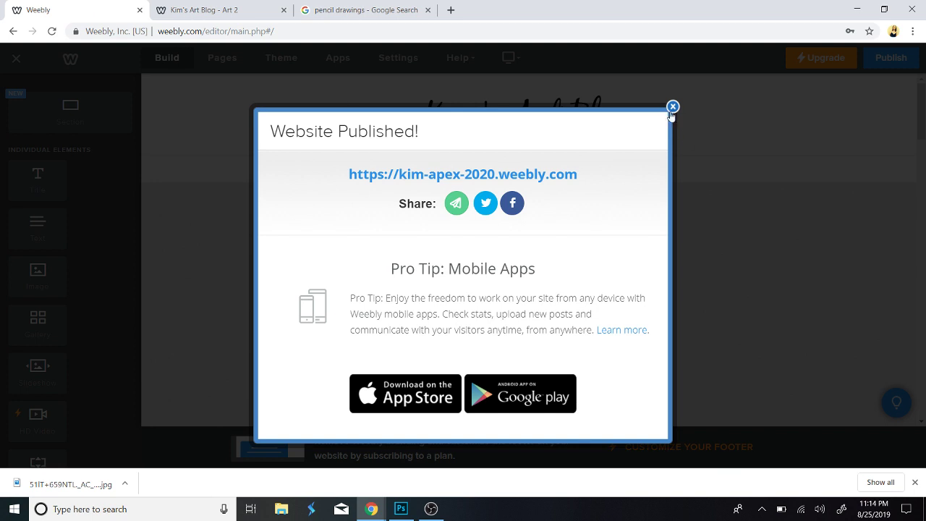
# Create an Art 2 blog post titled POST 2 with a text block of filler text, and post it.
pyautogui.click(673, 108)
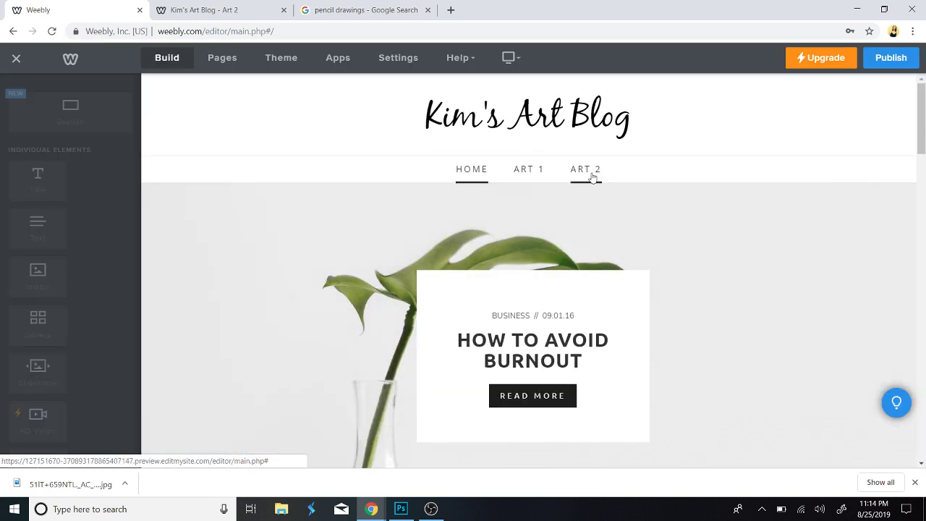
pyautogui.click(592, 173)
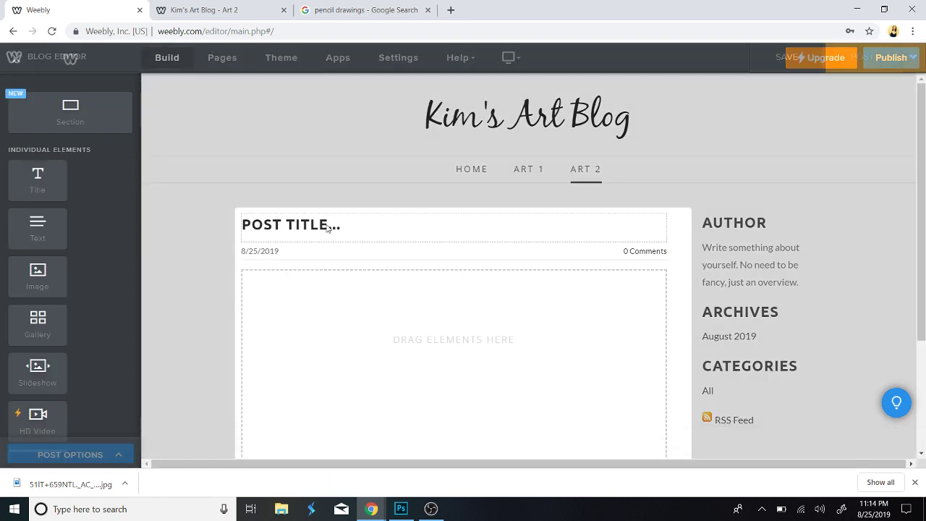
pyautogui.click(328, 228)
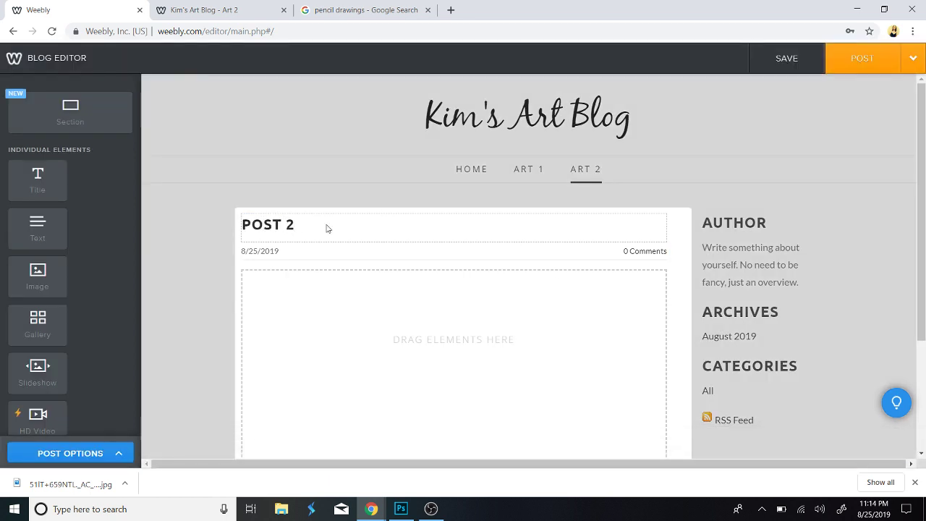
pyautogui.moveTo(38, 228); pyautogui.dragTo(329, 312)
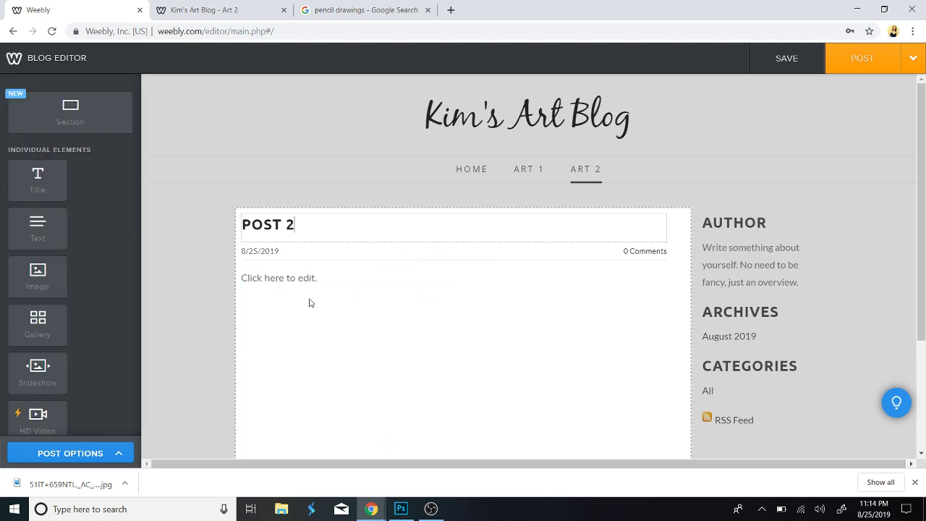
pyautogui.click(302, 276)
pyautogui.write('kj ;dfsklgj sdflkgj sd;flkgjsfd')
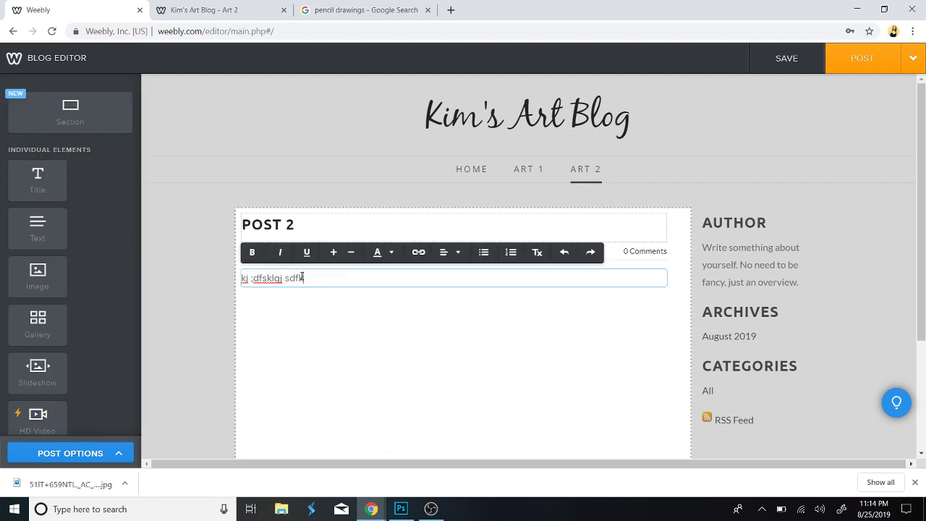
pyautogui.write('k gjsdlkfjg lsdkfj gsl;dkfjg s;ldkfgj s;l')
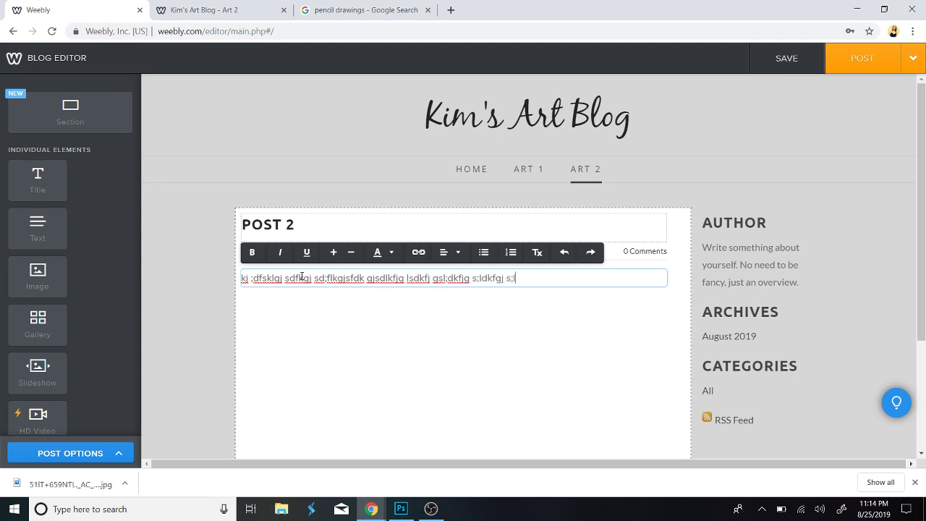
pyautogui.write('dkfj glksdf jg;lkdsf jg;lsdkfj g;slkdf jg;lsdkfj g;sldkf j;sdl')
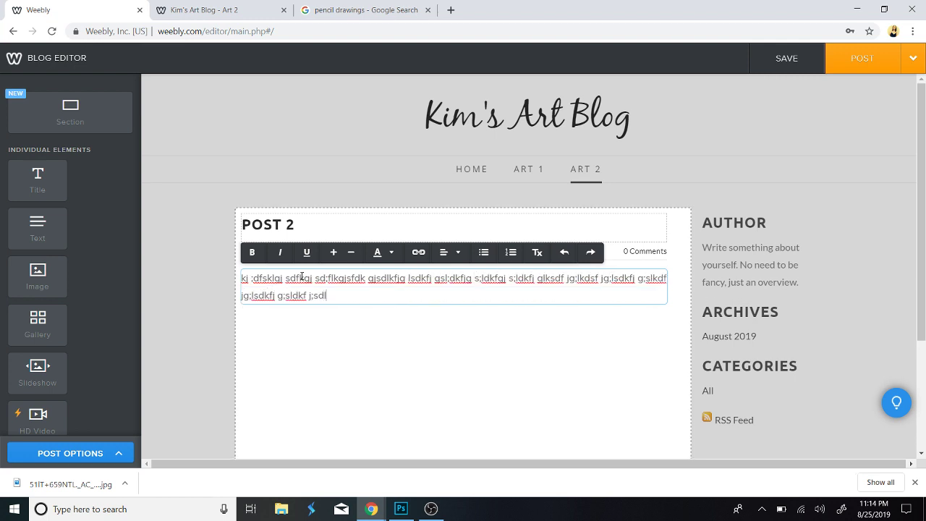
pyautogui.write('j fks;dlfkj g;sldkf js;ldfk')
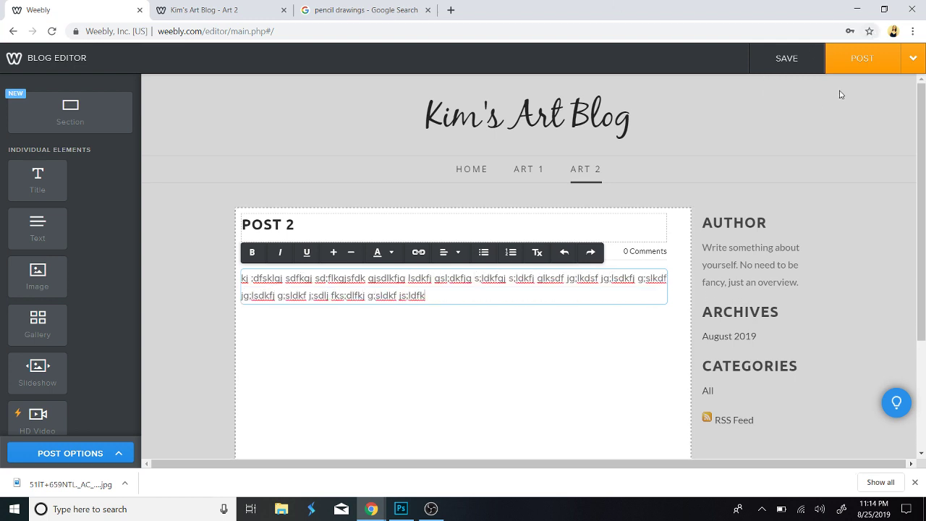
pyautogui.click(857, 68)
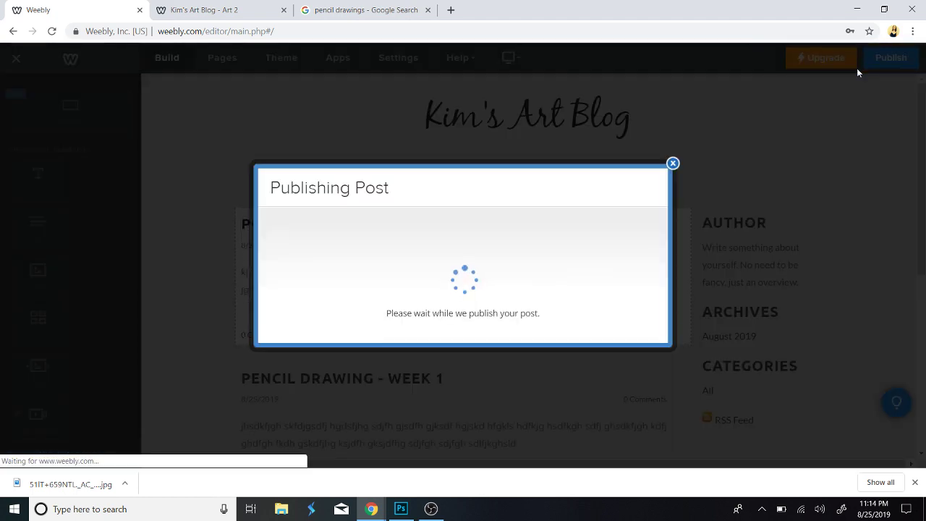
# Reload the live Art 2 page to check for the new post.
pyautogui.click(673, 77)
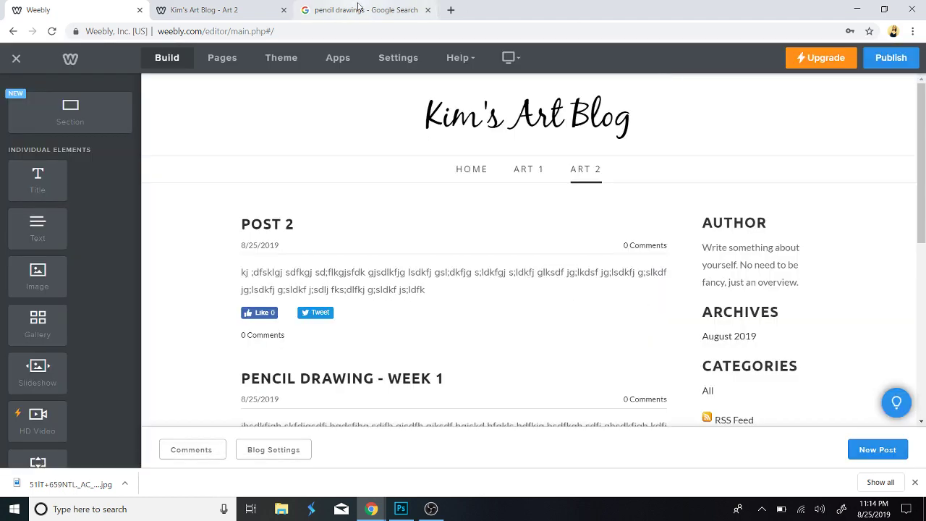
pyautogui.click(359, 7)
pyautogui.click(185, 15)
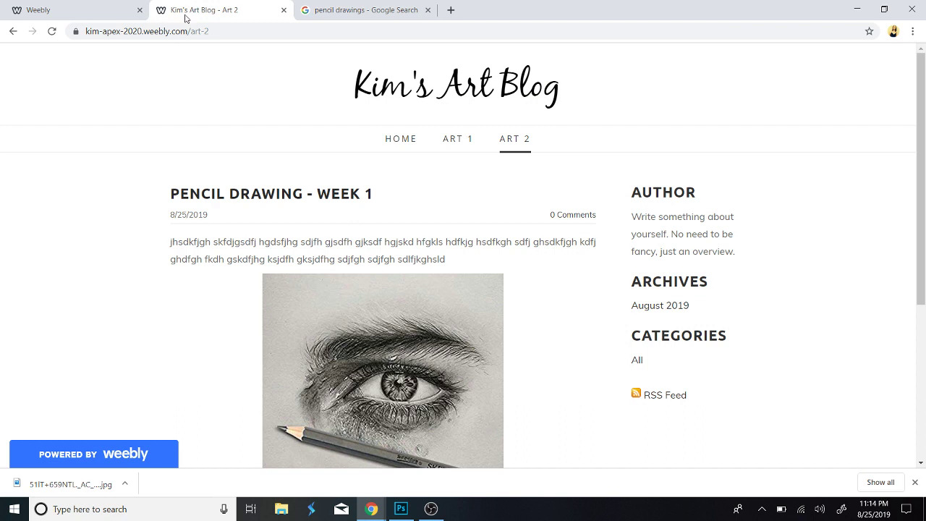
pyautogui.click(52, 32)
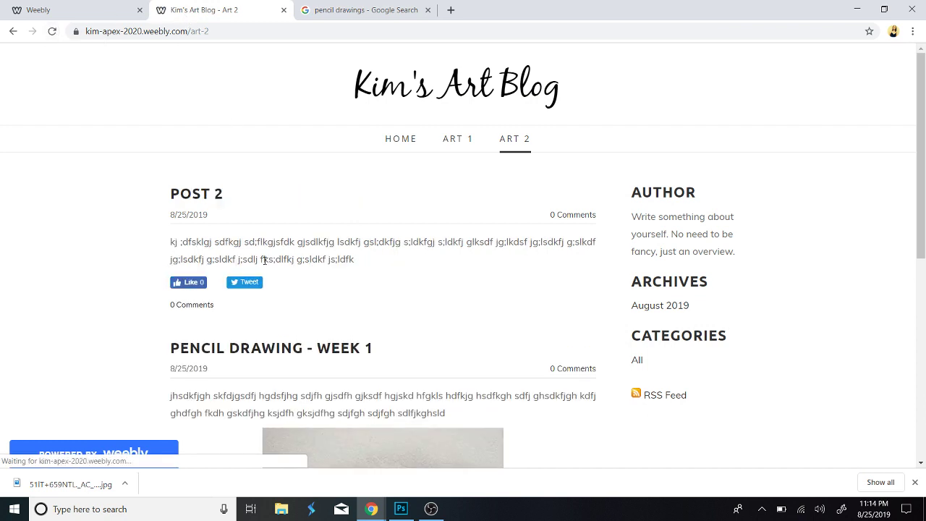
# Republish the site and confirm POST 2 sits above Pencil Drawing - Week 1 on live Art 2.
pyautogui.click(109, 10)
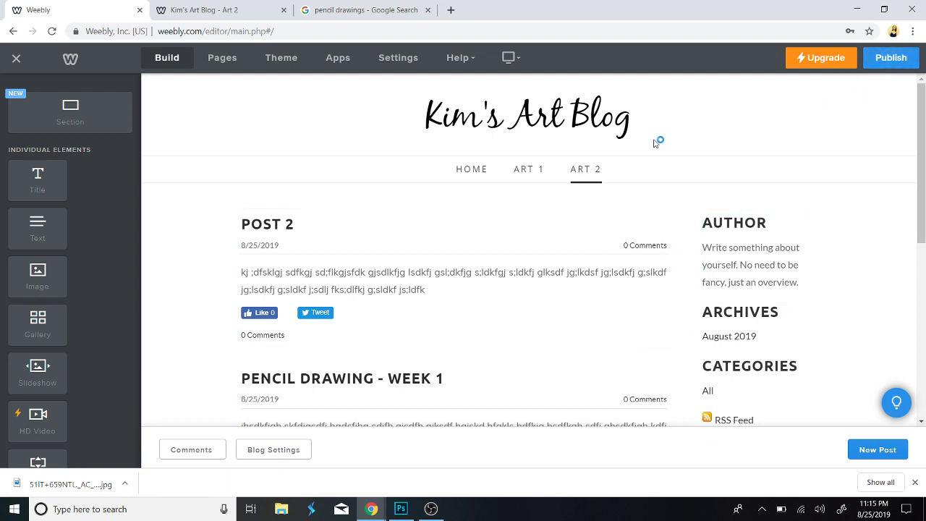
pyautogui.click(889, 57)
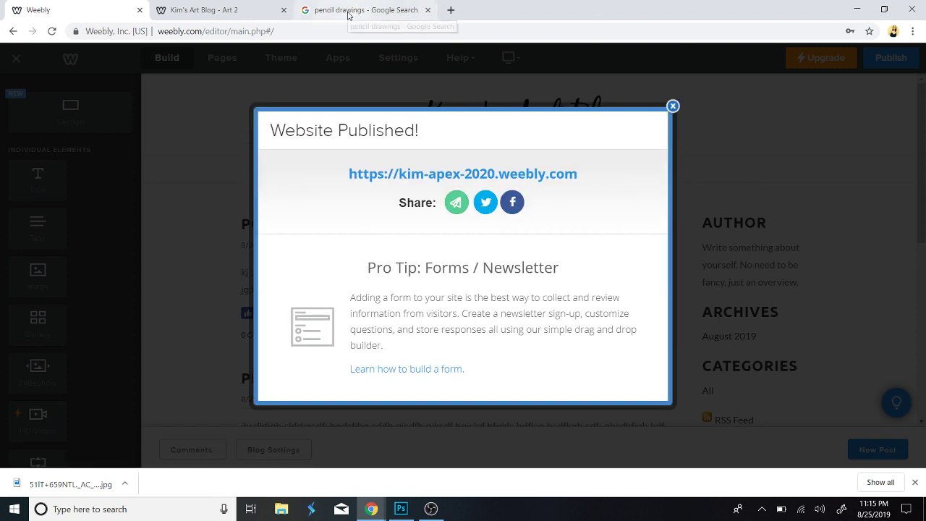
pyautogui.click(221, 10)
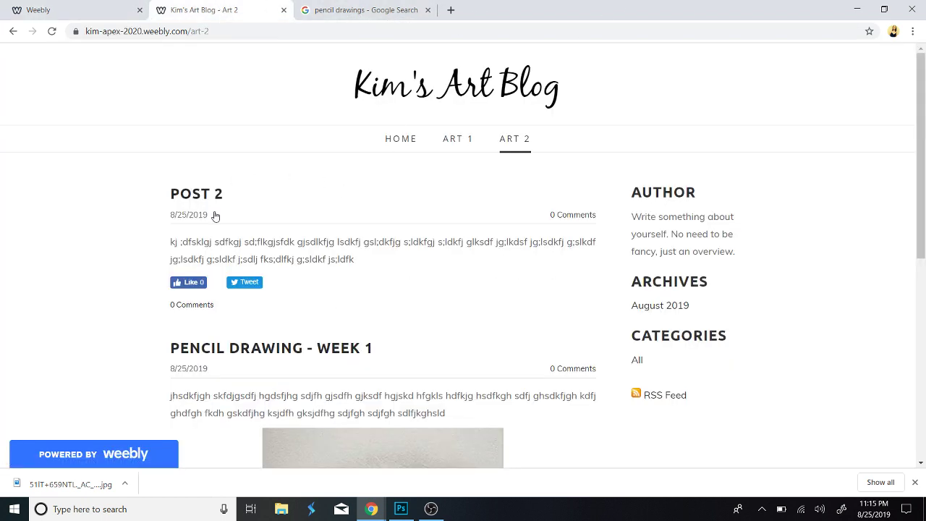
pyautogui.scroll(-3, 290, 349)
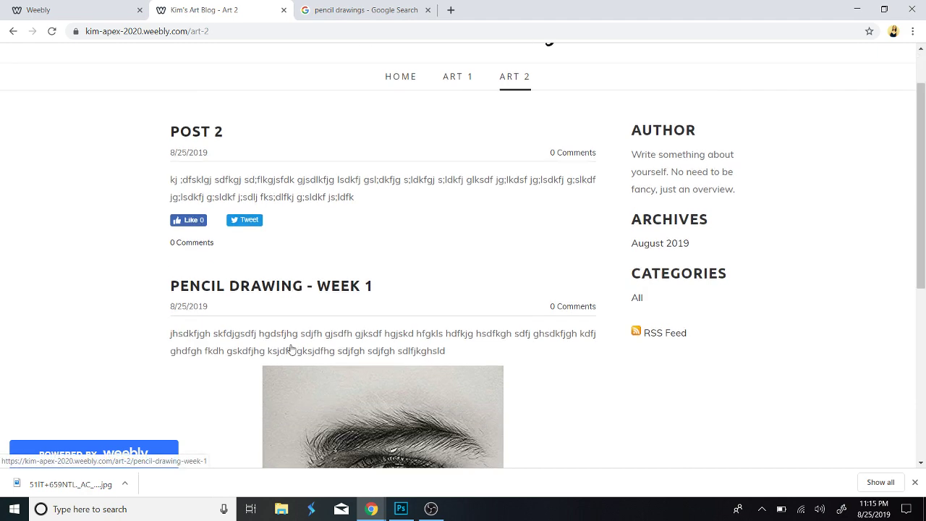
pyautogui.scroll(3, 429, 353)
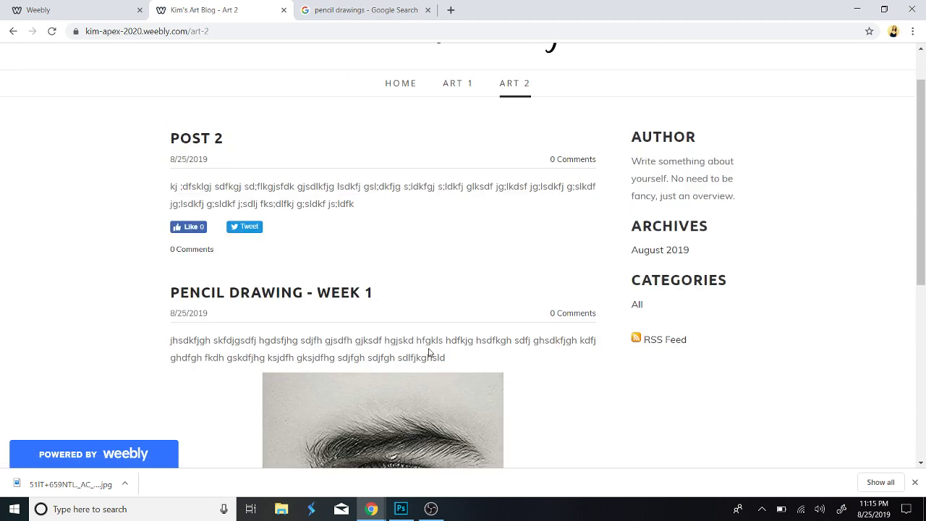